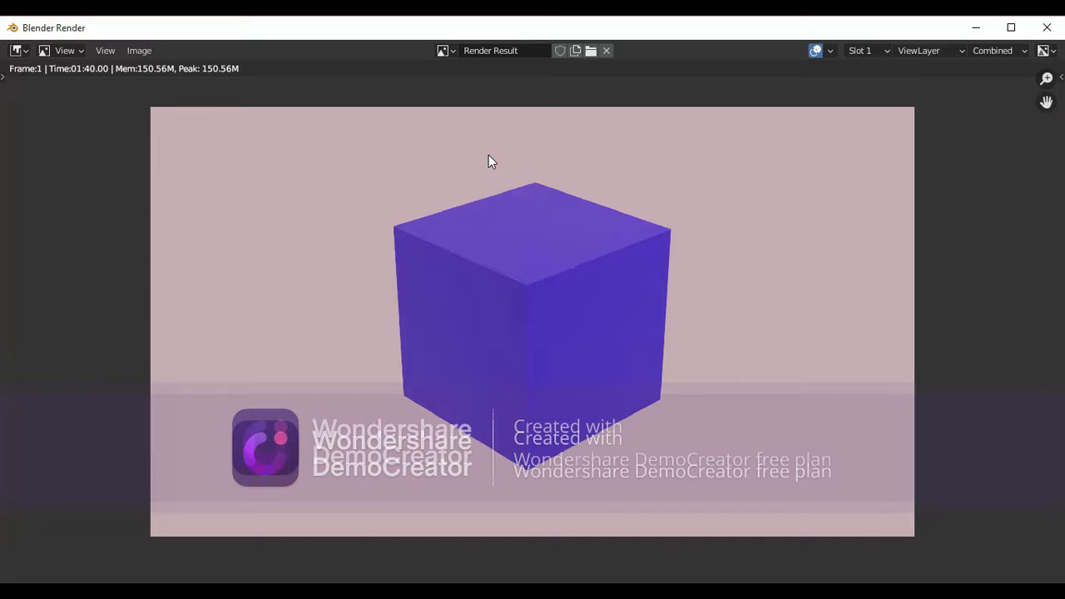
Step: Switch from the render result to the main Blender window and start a new General file without saving the old scene
mouse_move(668, 593)
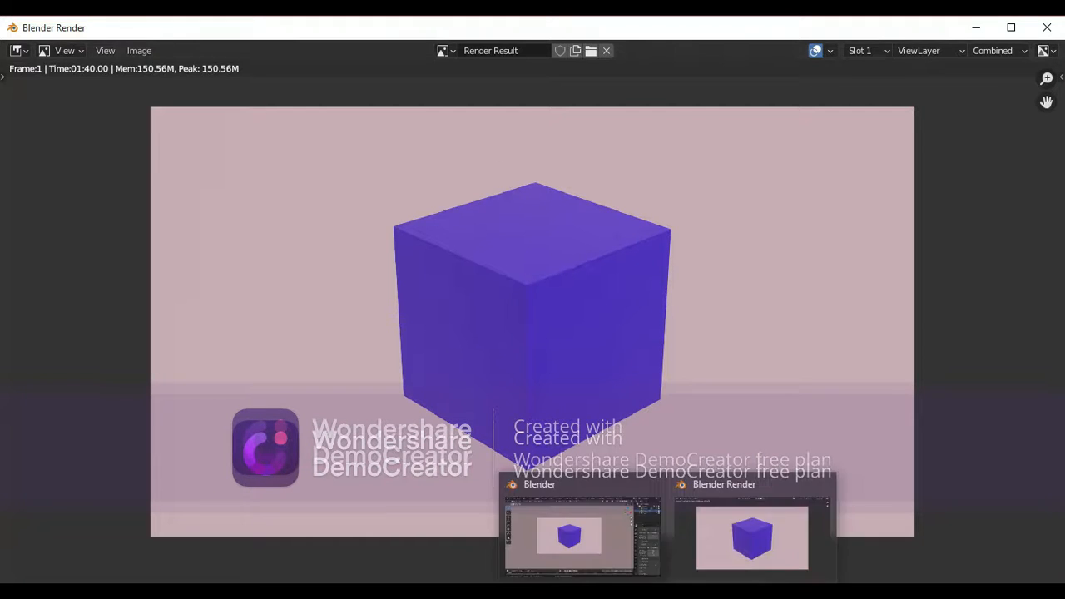
left_click(599, 530)
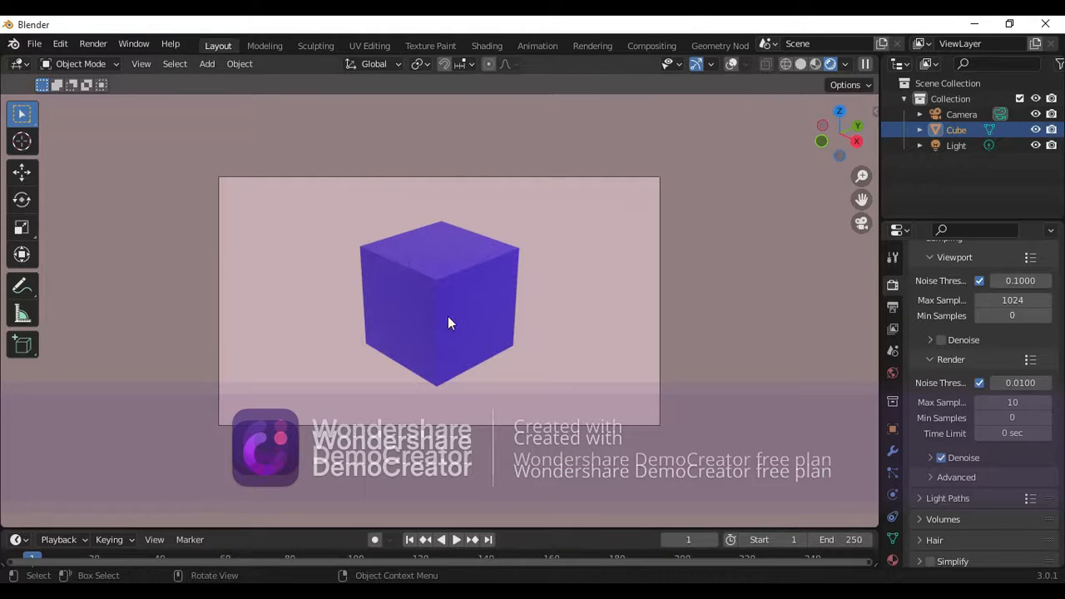
key("ctrl+n")
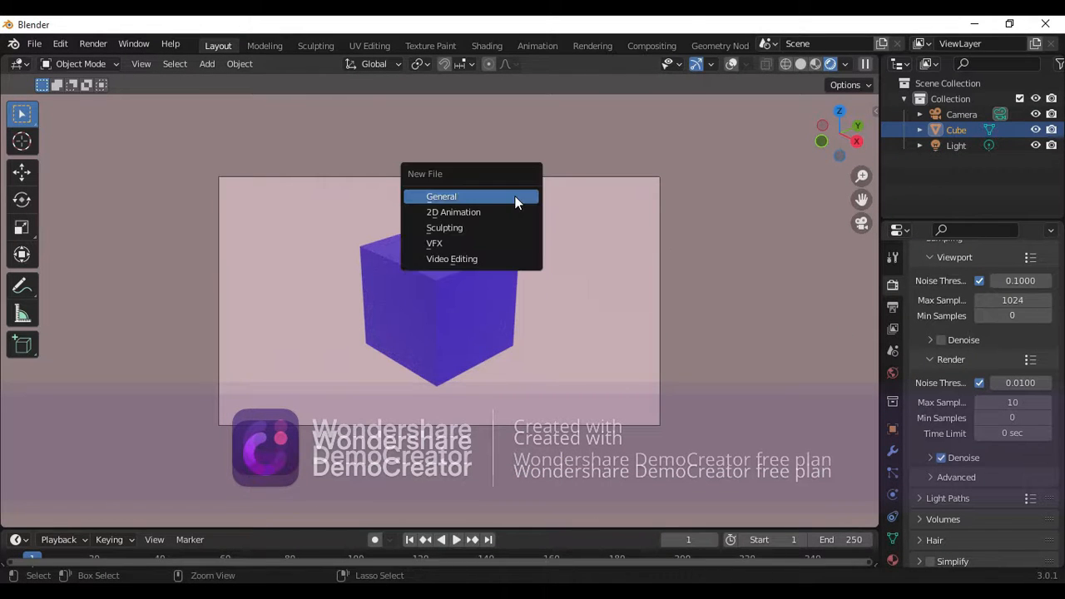
left_click(516, 199)
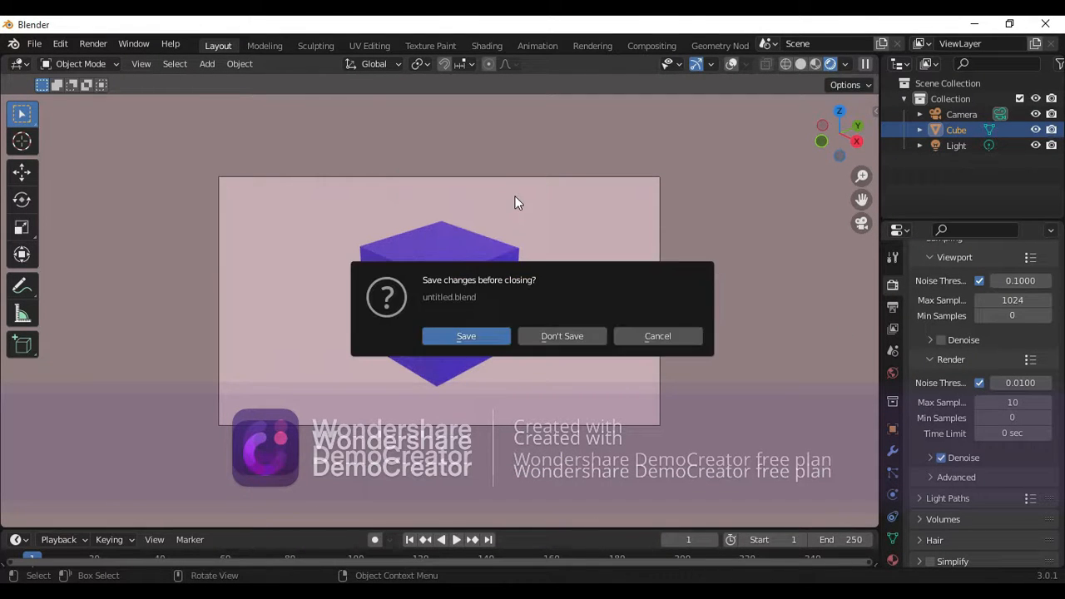
left_click(563, 336)
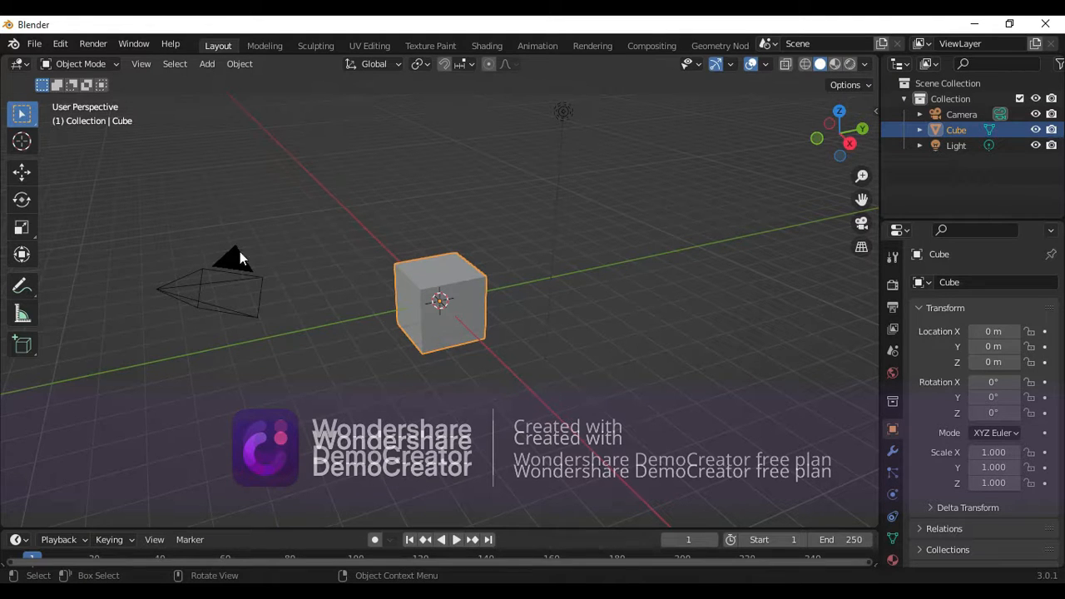
Step: Select the camera, the light and the cube in turn, and look at the cube through the camera view
left_click(230, 284)
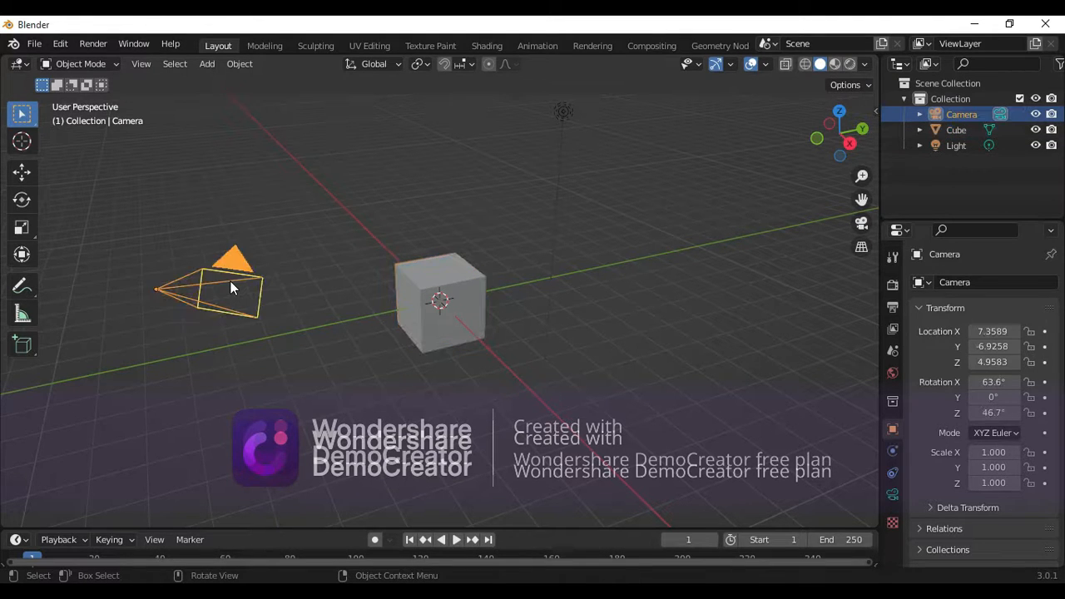
left_click(566, 111)
left_click_drag(372, 238, 486, 356)
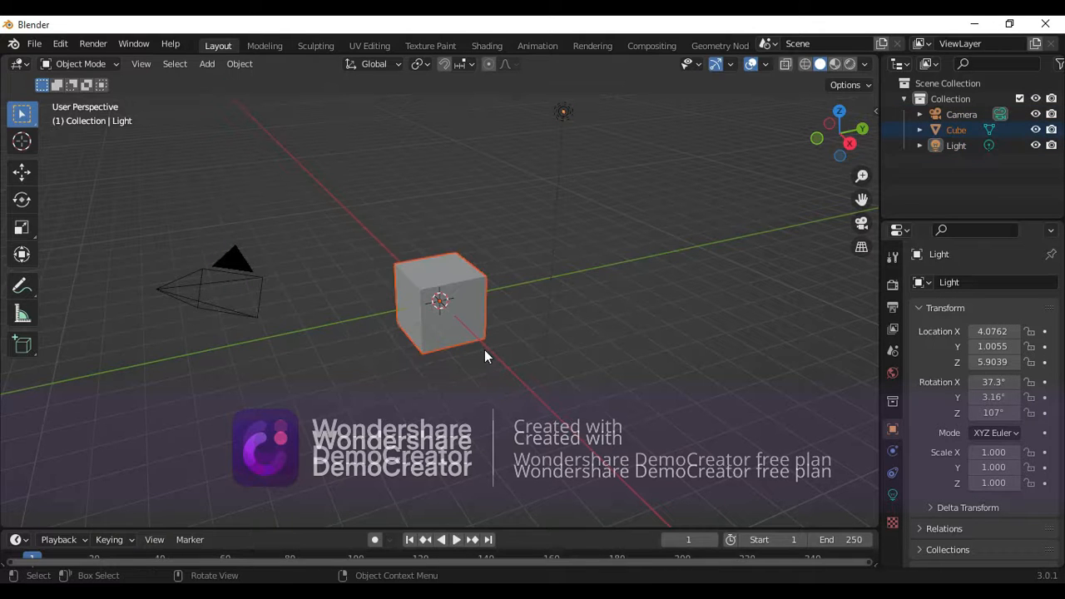
left_click(862, 224)
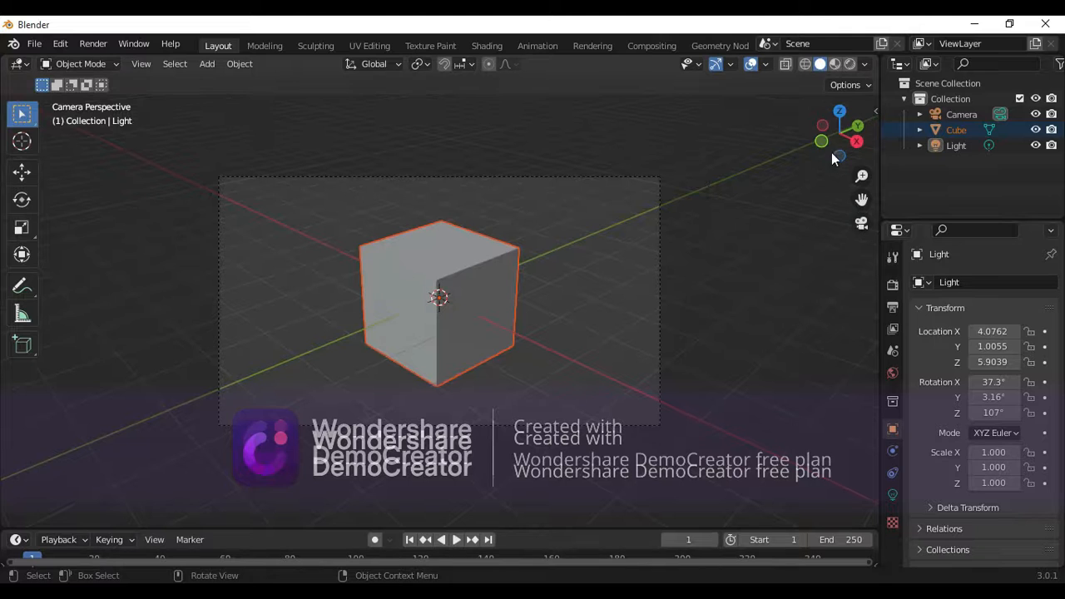
mouse_move(863, 176)
left_mouse_down()
mouse_move(862, 159)
mouse_move(862, 200)
mouse_move(862, 162)
mouse_move(862, 179)
left_mouse_up()
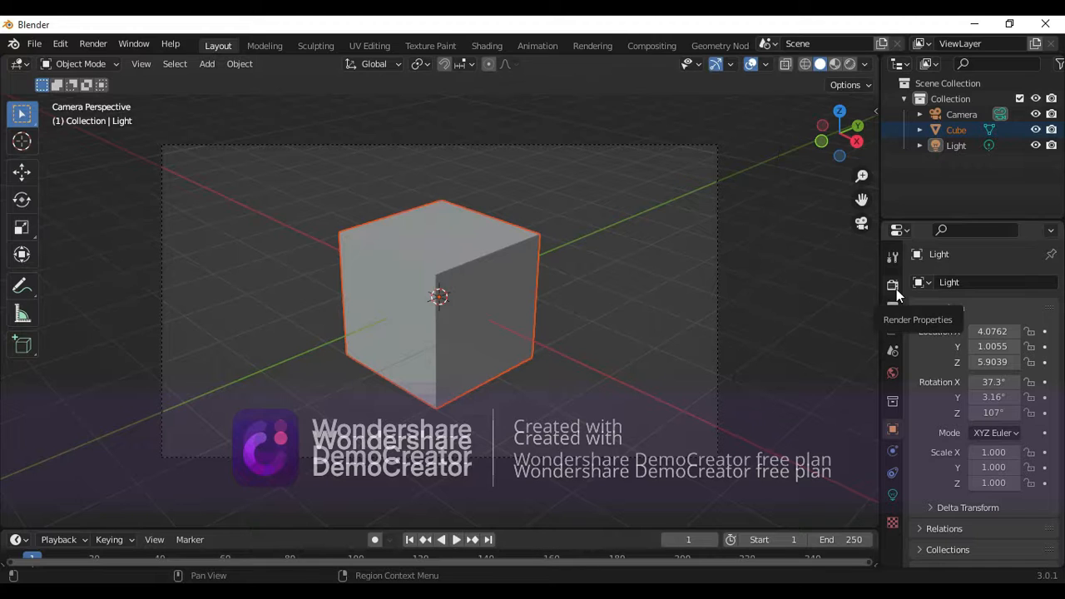
Step: Switch the scene's render engine to Cycles and back to Eevee
left_click(896, 289)
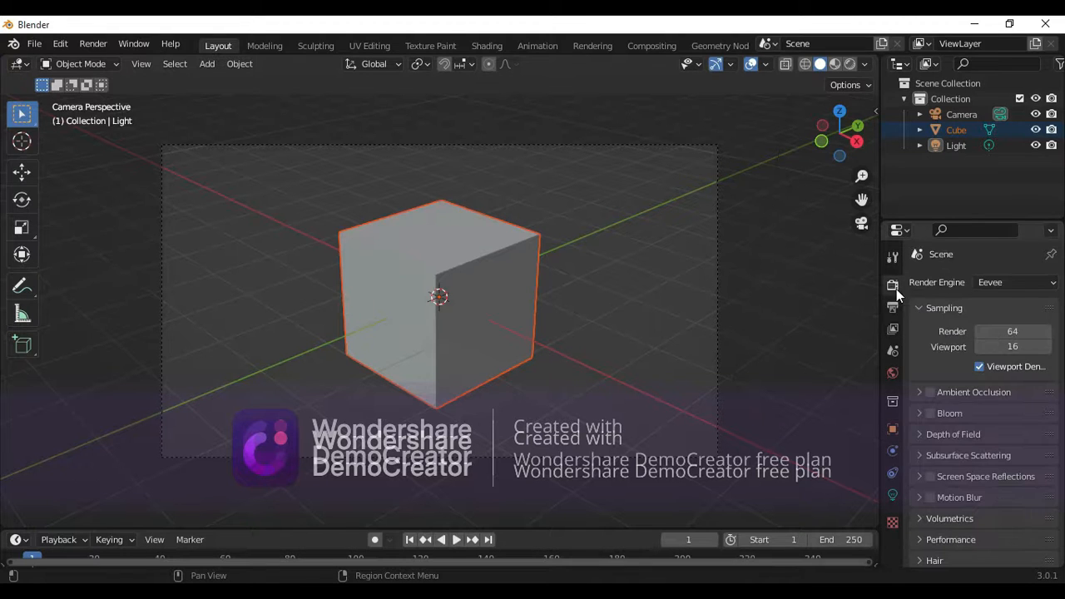
left_click(990, 283)
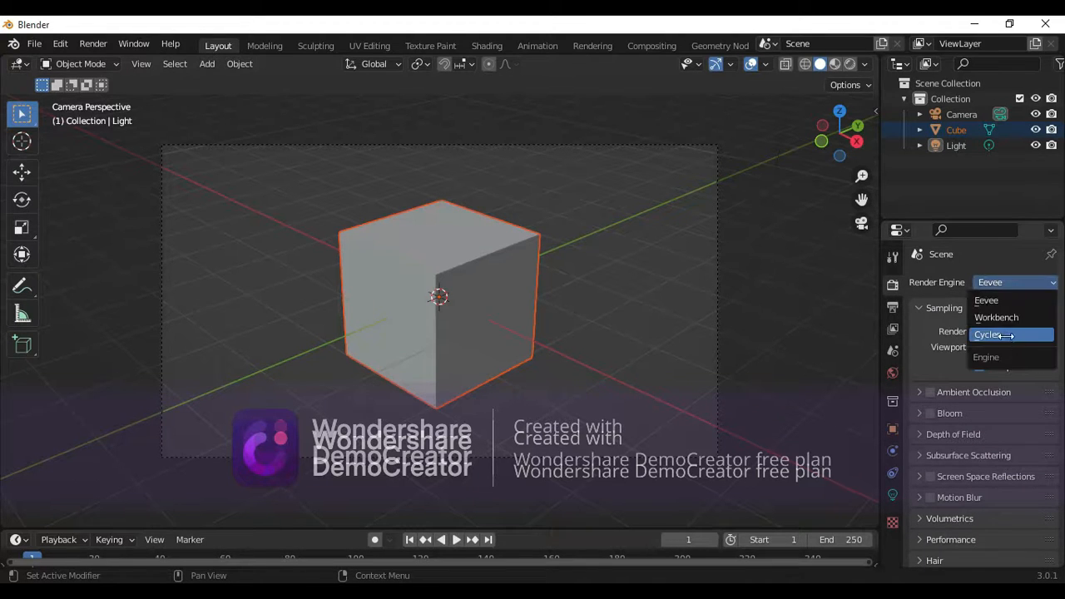
left_click(1006, 334)
left_click(999, 285)
left_click(999, 295)
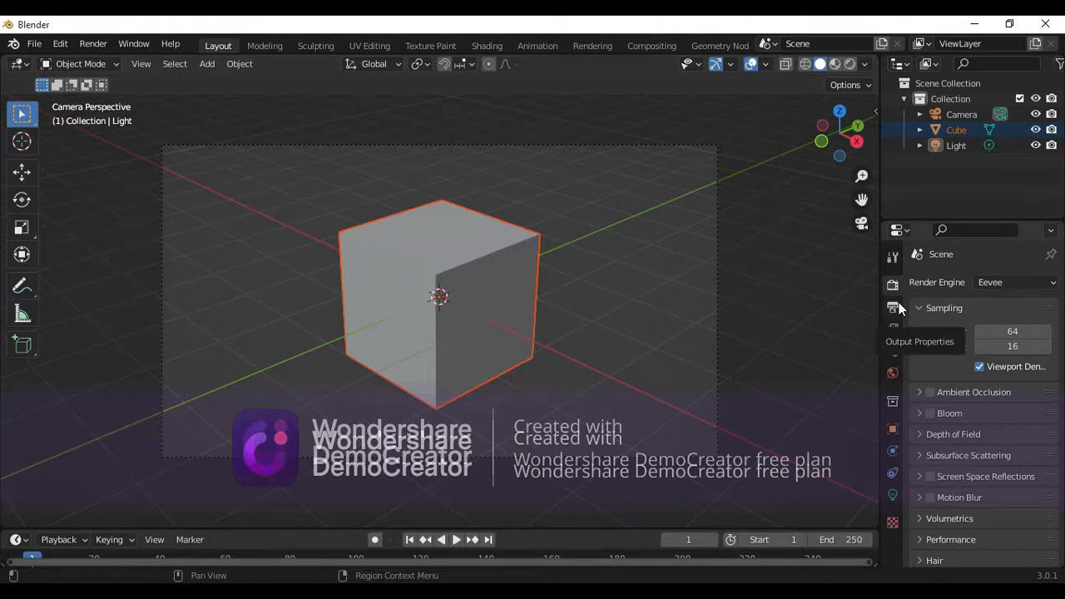
Step: Set the scene's render engine to Cycles and look over its sampling settings
left_click(1000, 279)
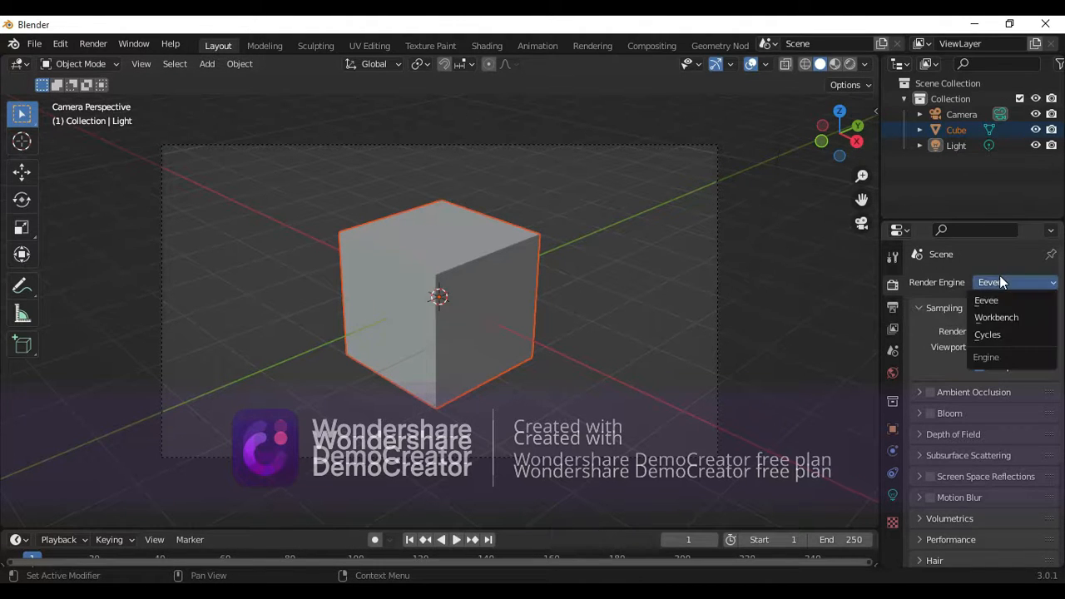
left_click(1012, 336)
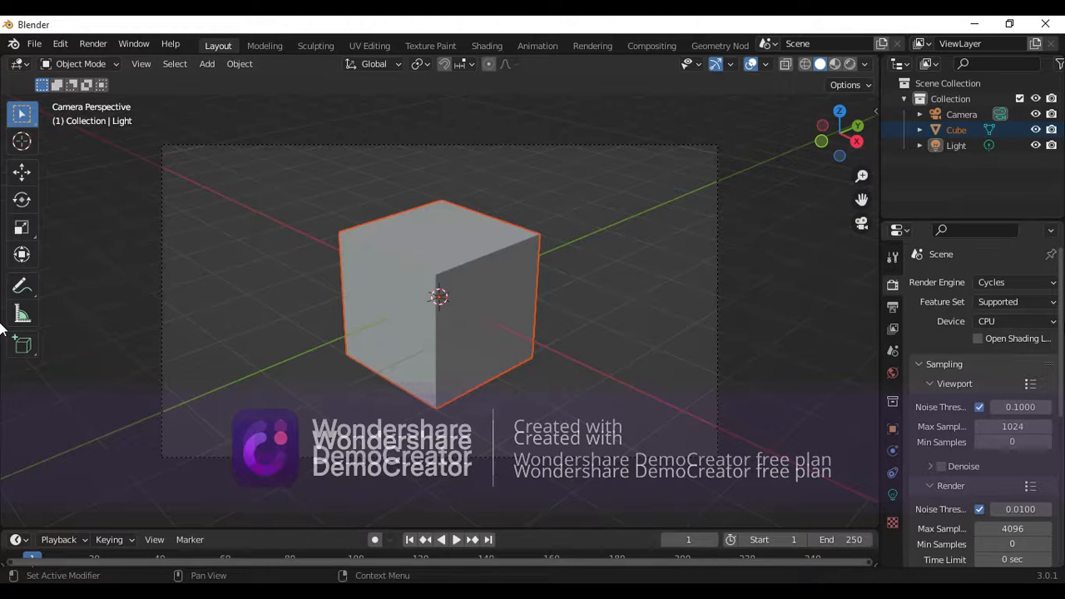
scroll(1064, 358, "down", 4)
left_click_drag(1063, 355, 1062, 315)
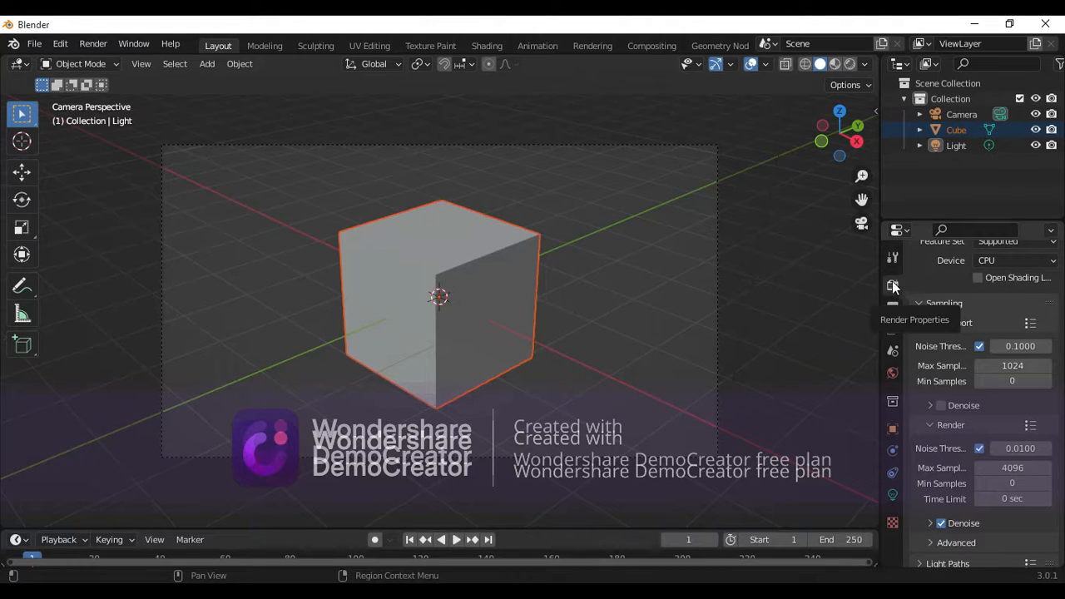
left_click_drag(1064, 363, 1026, 276)
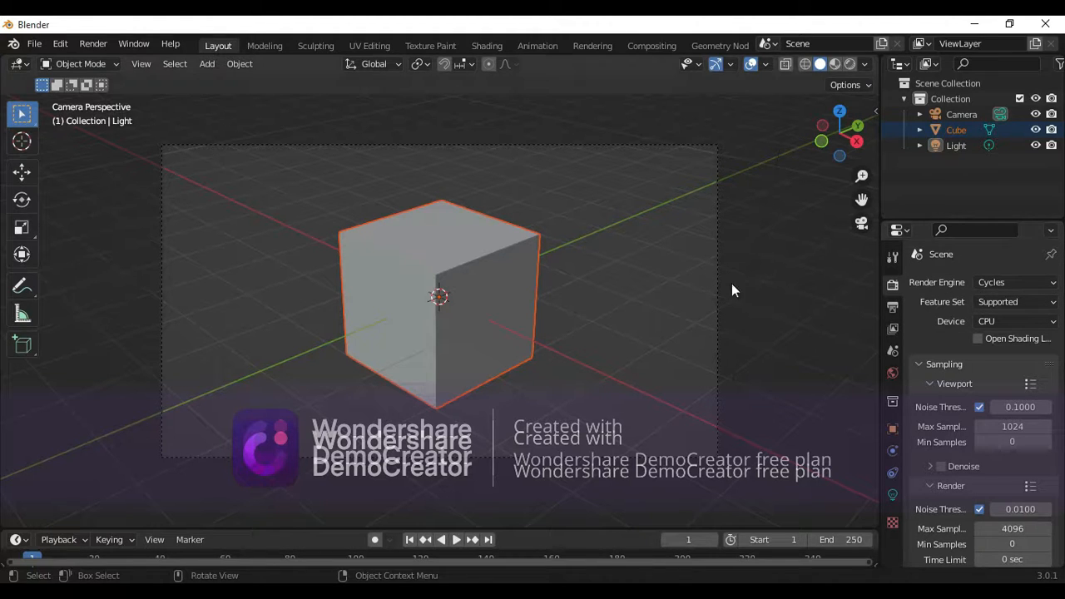
Step: Set the Cycles render devices to OptiX in the system preferences, and set the scene's render device to GPU Compute
left_click(58, 47)
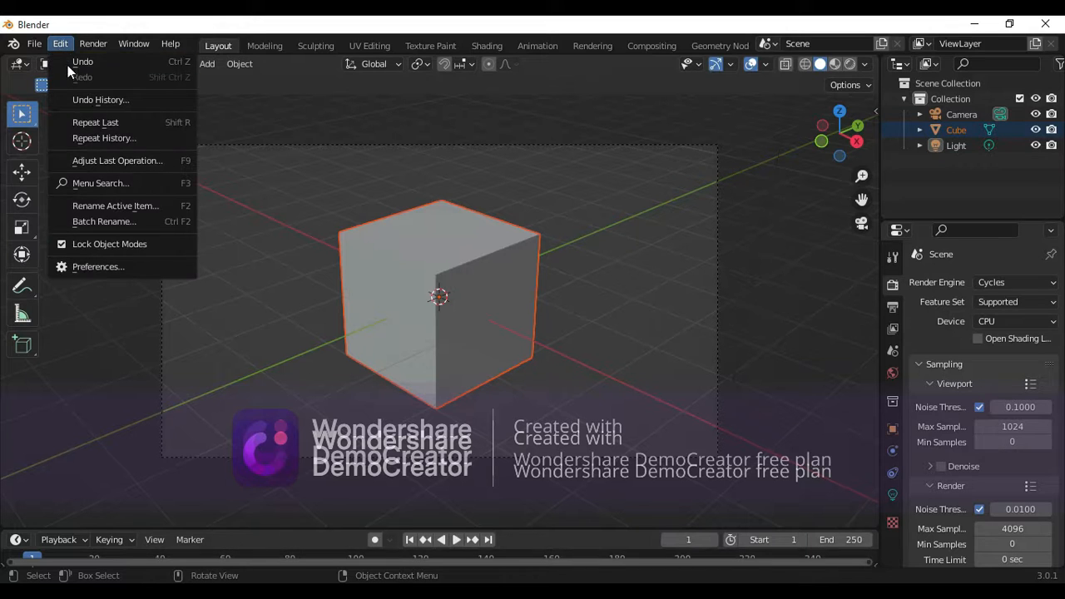
left_click(142, 263)
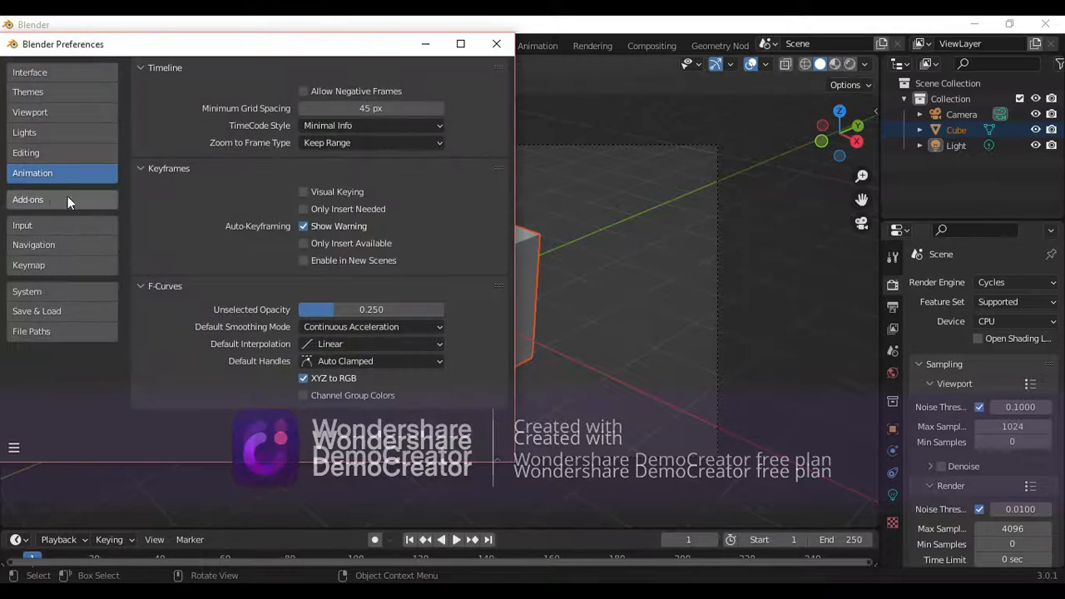
left_click(50, 291)
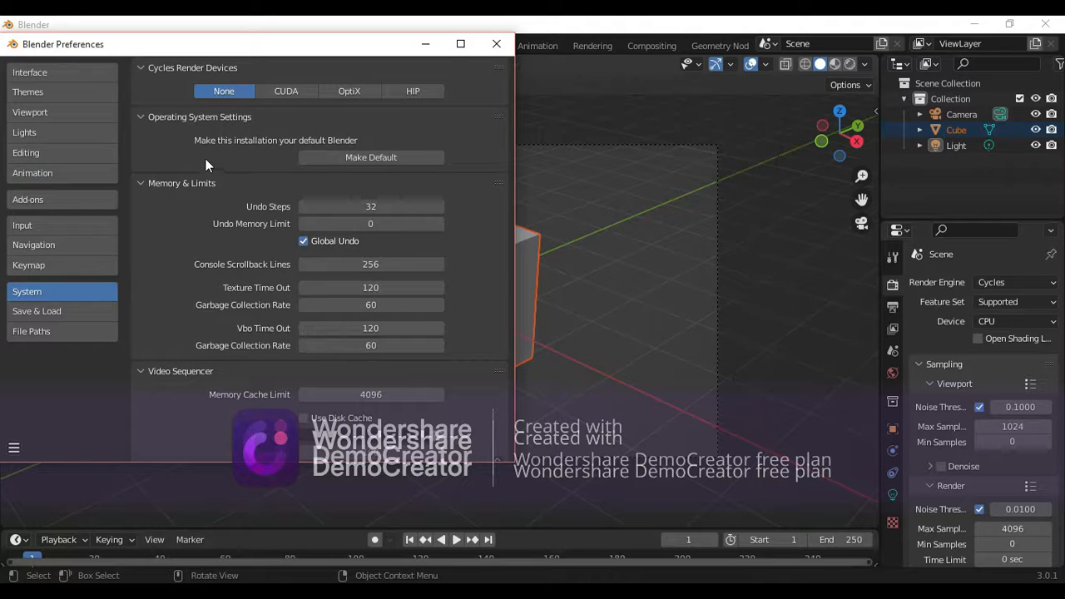
left_click(291, 92)
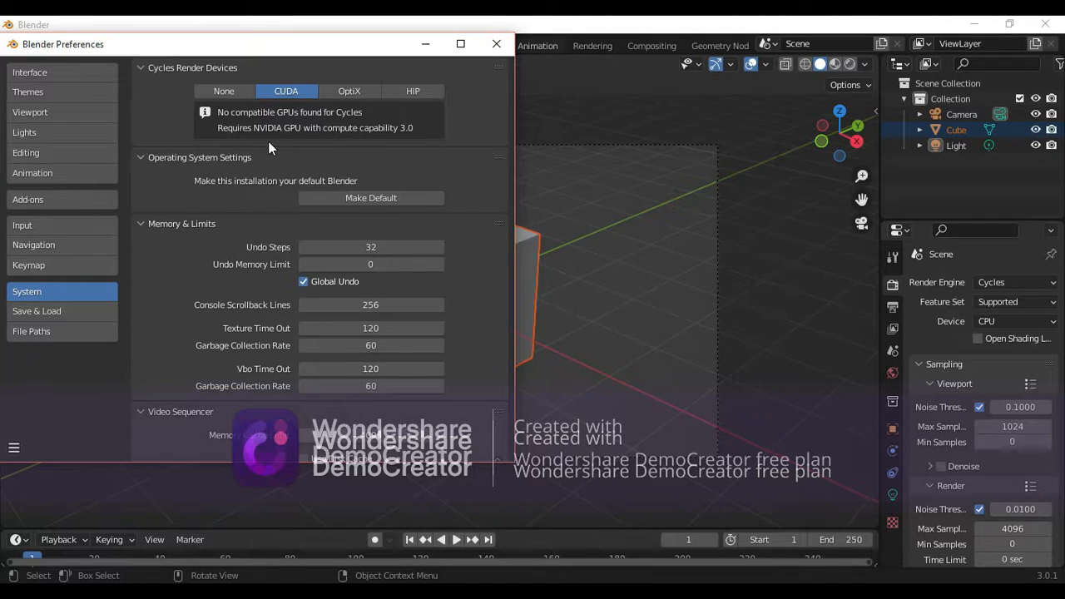
left_click(349, 93)
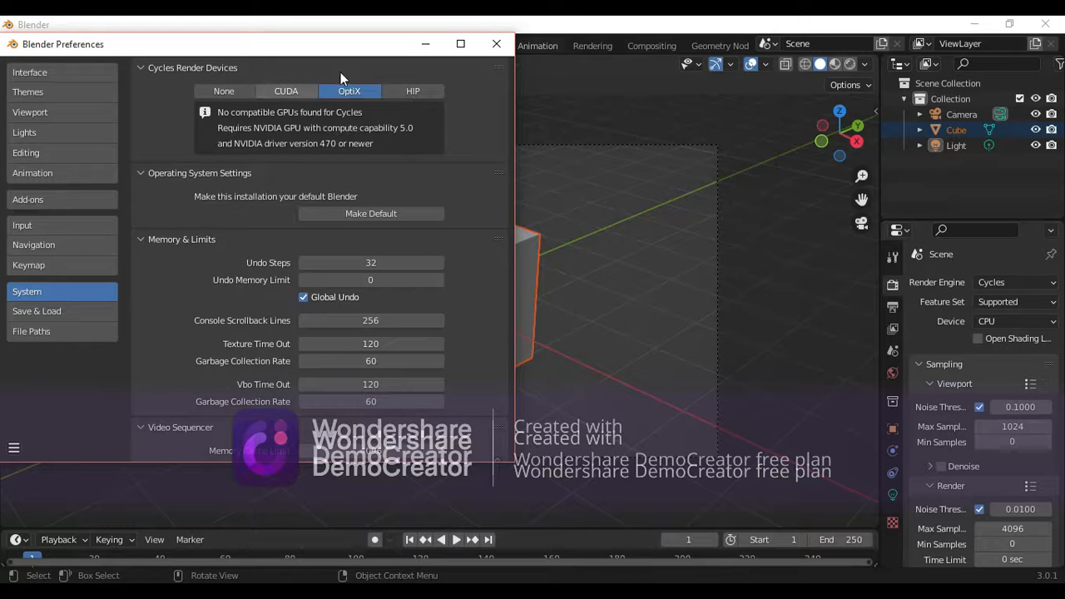
left_click(493, 43)
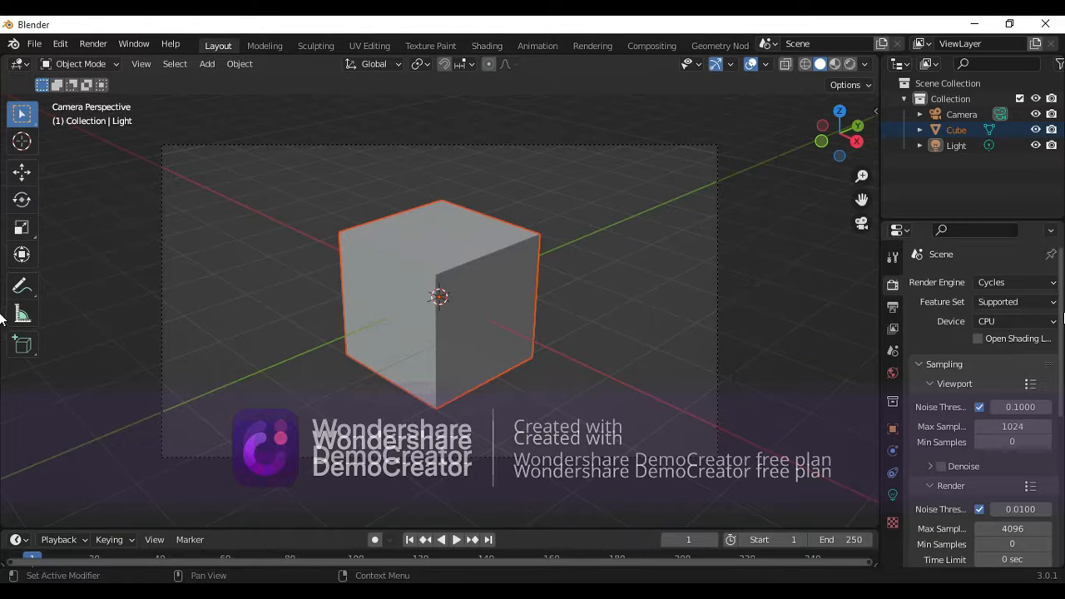
left_click(1000, 321)
left_click(1012, 358)
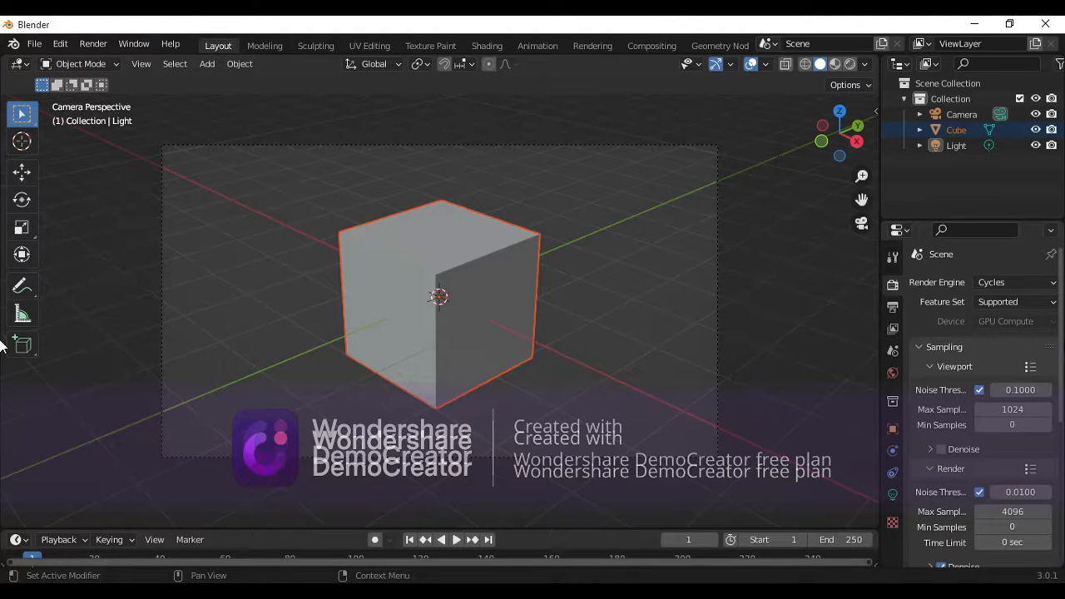
Step: Set the maximum samples for the final render to 300
scroll(1024, 355, "down", 6)
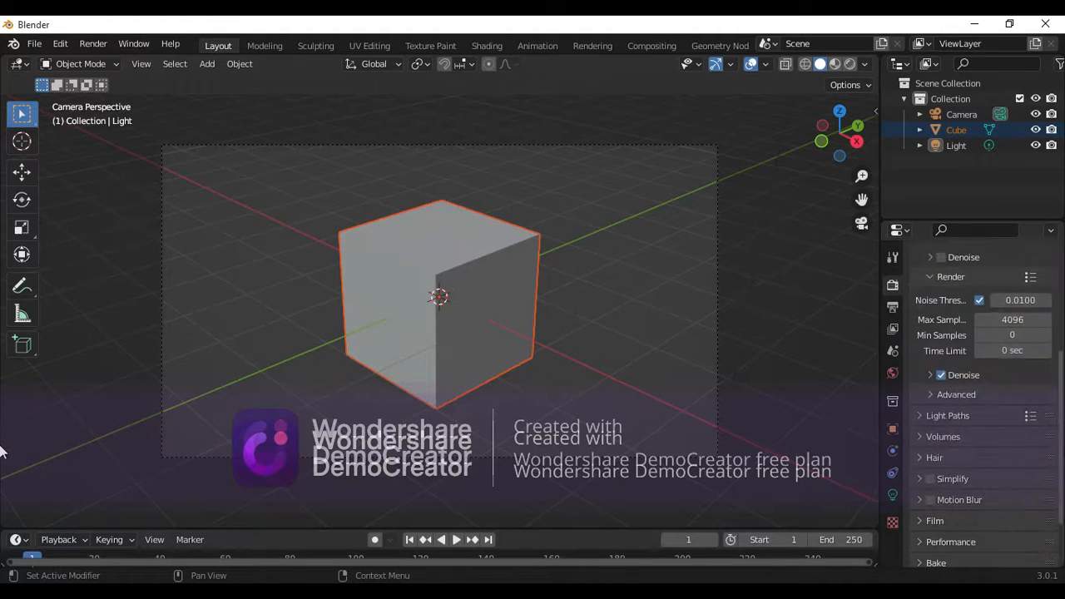
left_click(1013, 320)
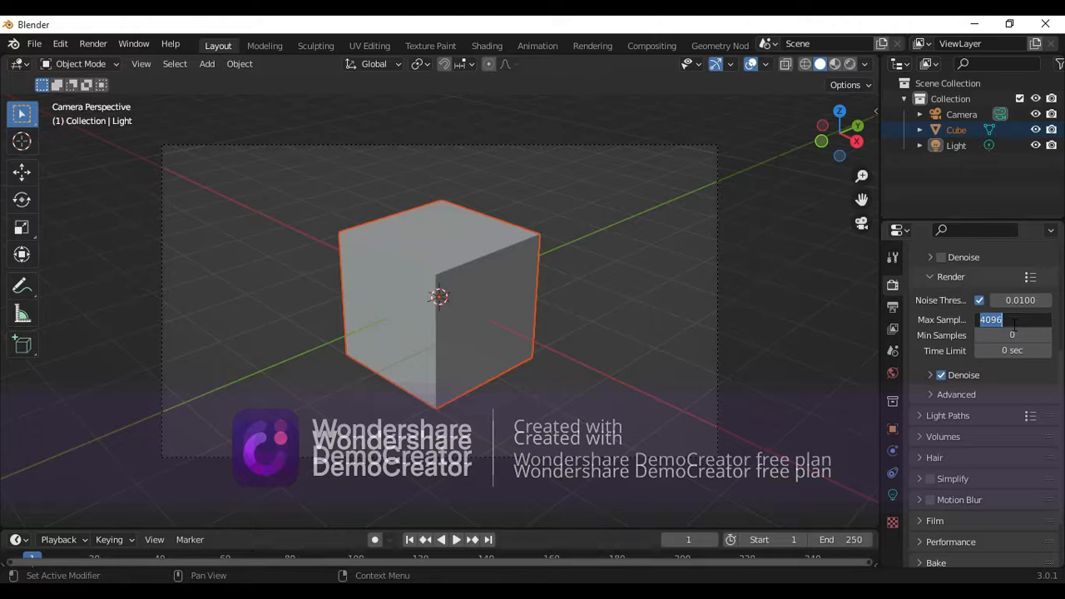
type("300")
key("Return")
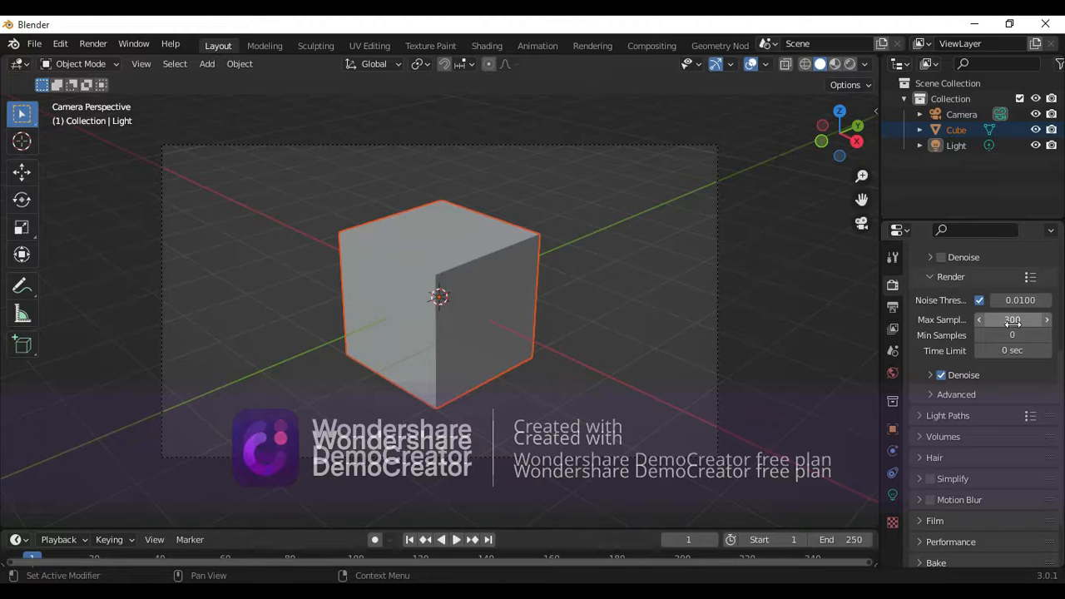
Step: Set the maximum samples for the final render to 500
left_click(1013, 320)
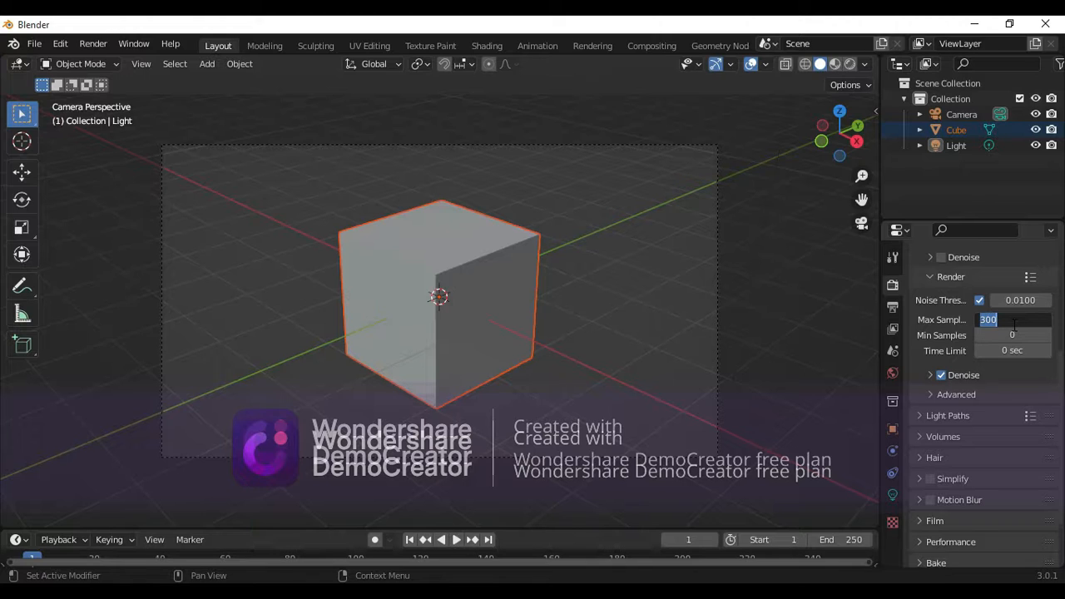
type("500")
key("Return")
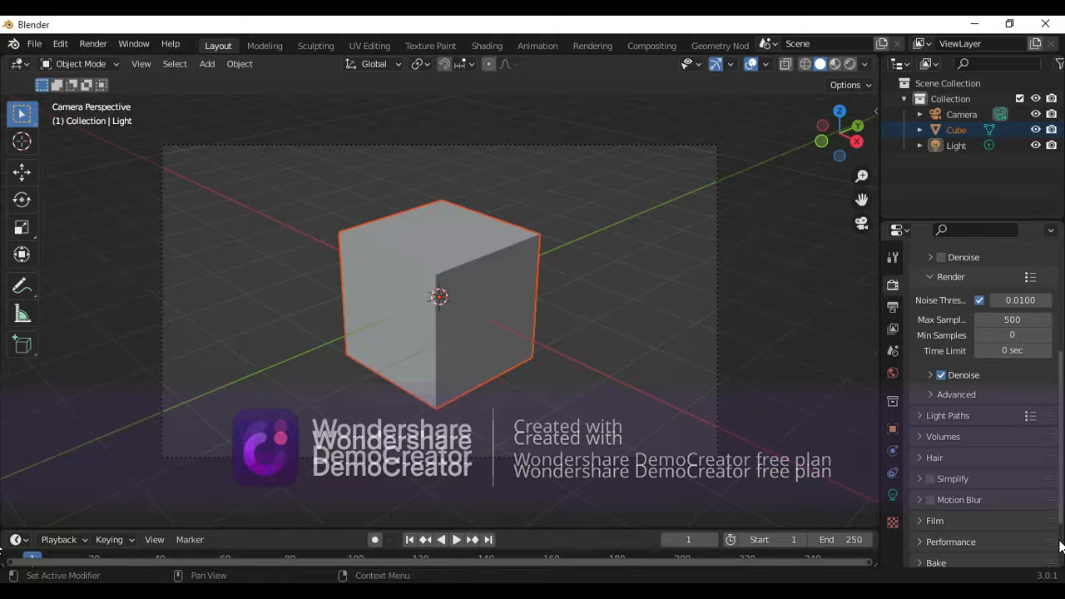
Step: Brighten the world background color to a near-white grey by raising its brightness value
scroll(1021, 316, "up", 6)
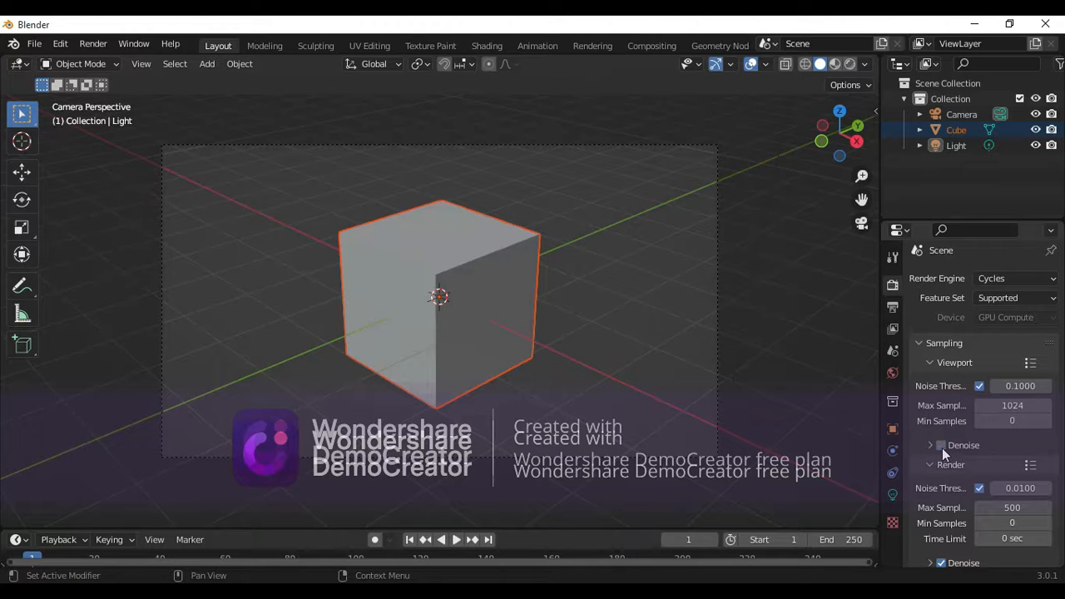
left_click(889, 376)
left_click(1026, 381)
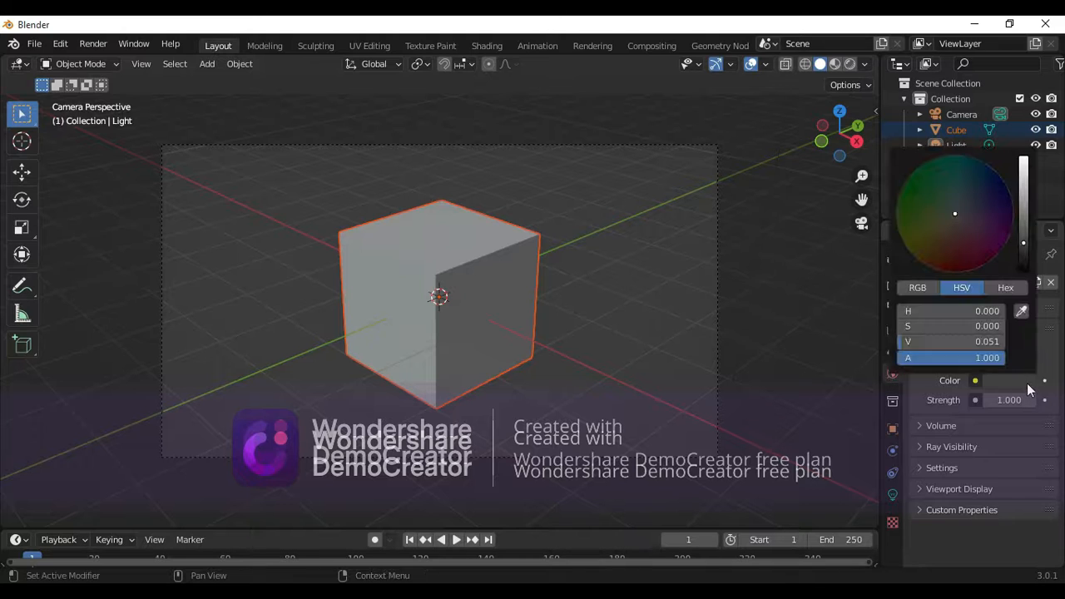
left_click_drag(1026, 202, 1023, 172)
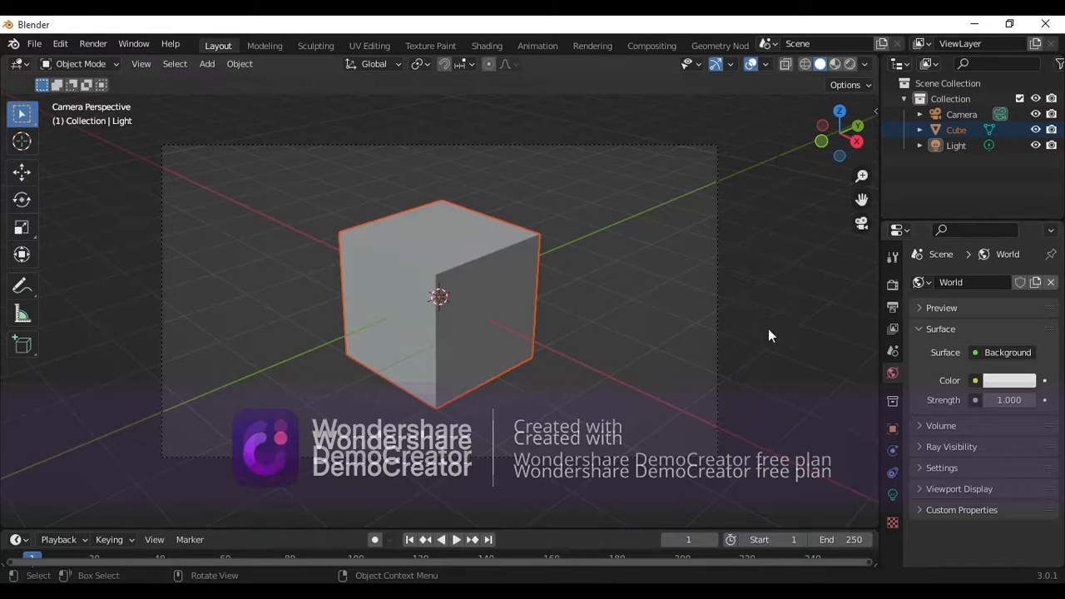
Step: Set the horizontal output resolution (Resolution X) to 720 px
left_click(892, 309)
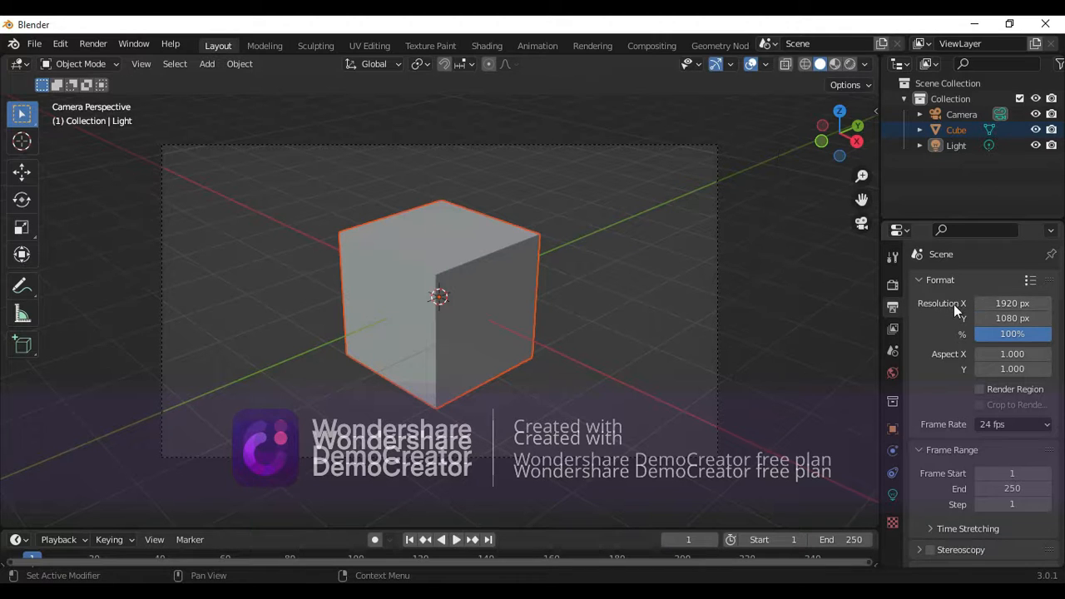
double_click(1021, 307)
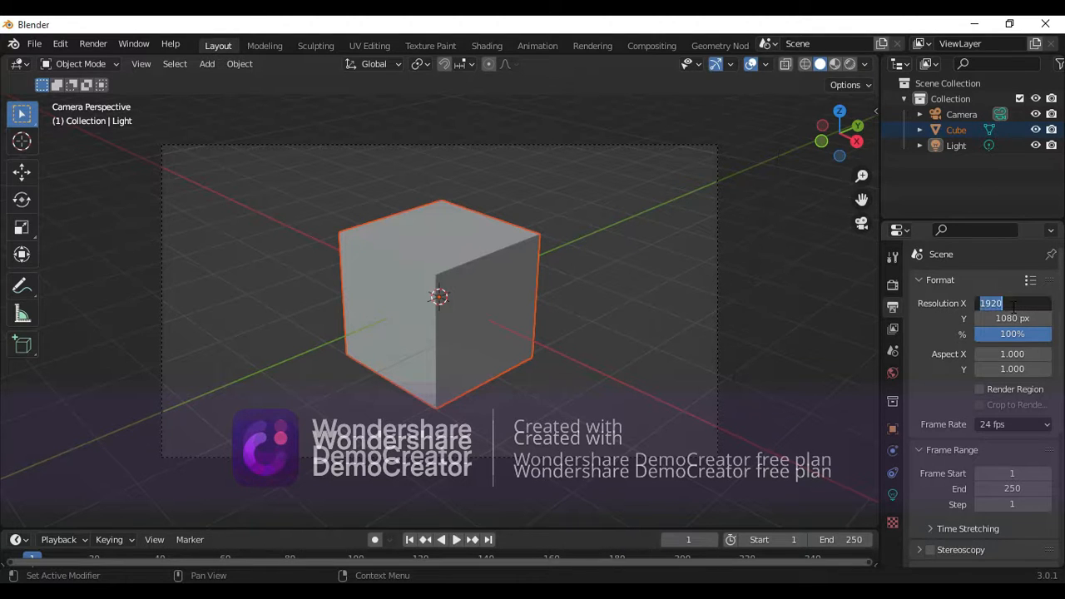
type("720")
key("Return")
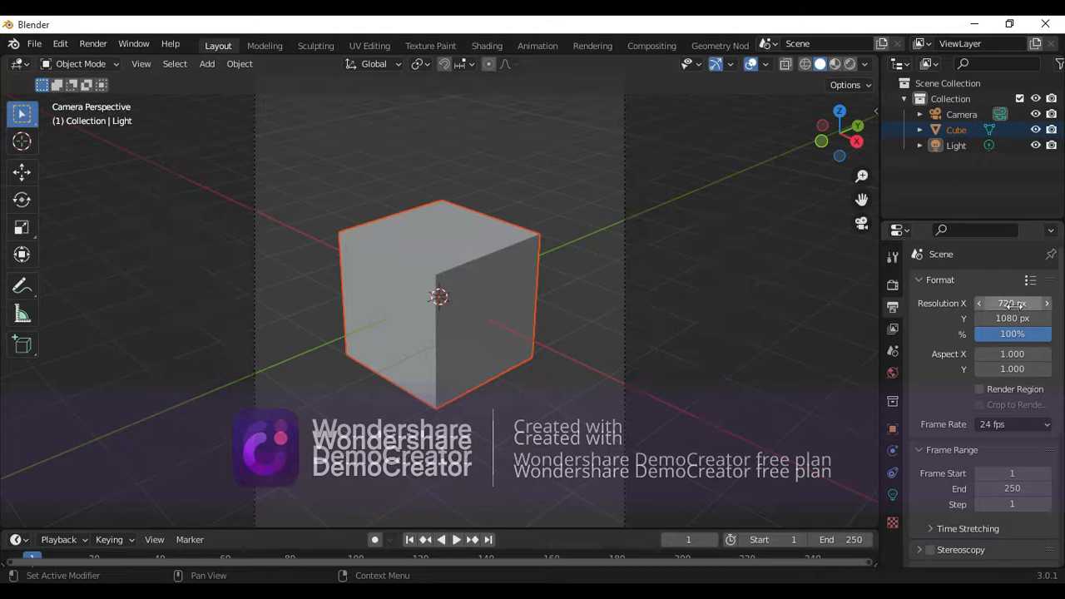
Step: Set the vertical output resolution (Resolution Y) to 720 px
double_click(1016, 318)
key("BackSpace")
type("7290")
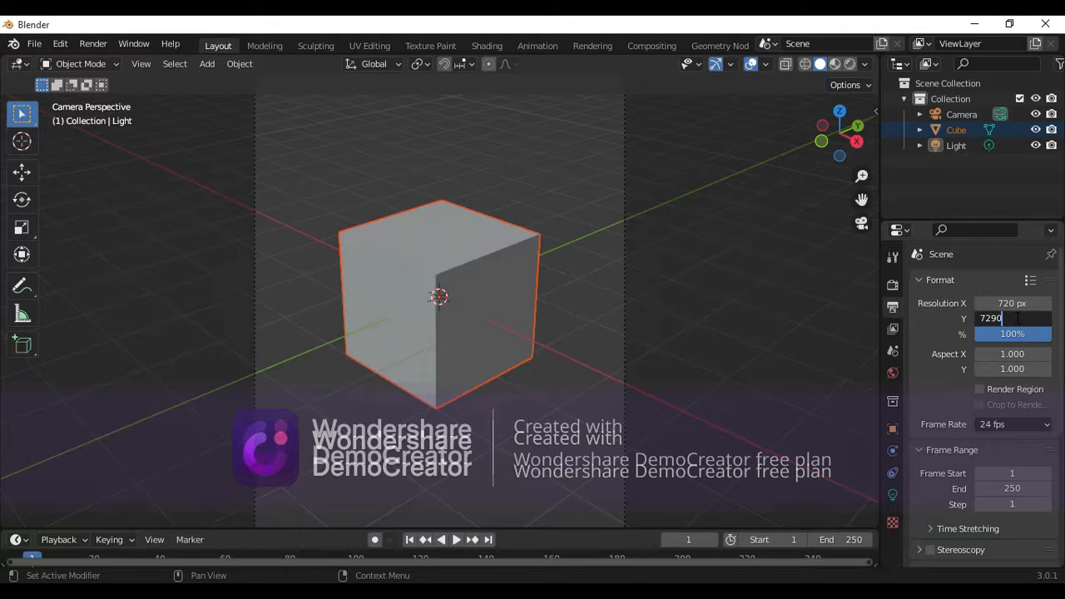
key("BackSpace")
key("BackSpace")
type("0")
key("Return")
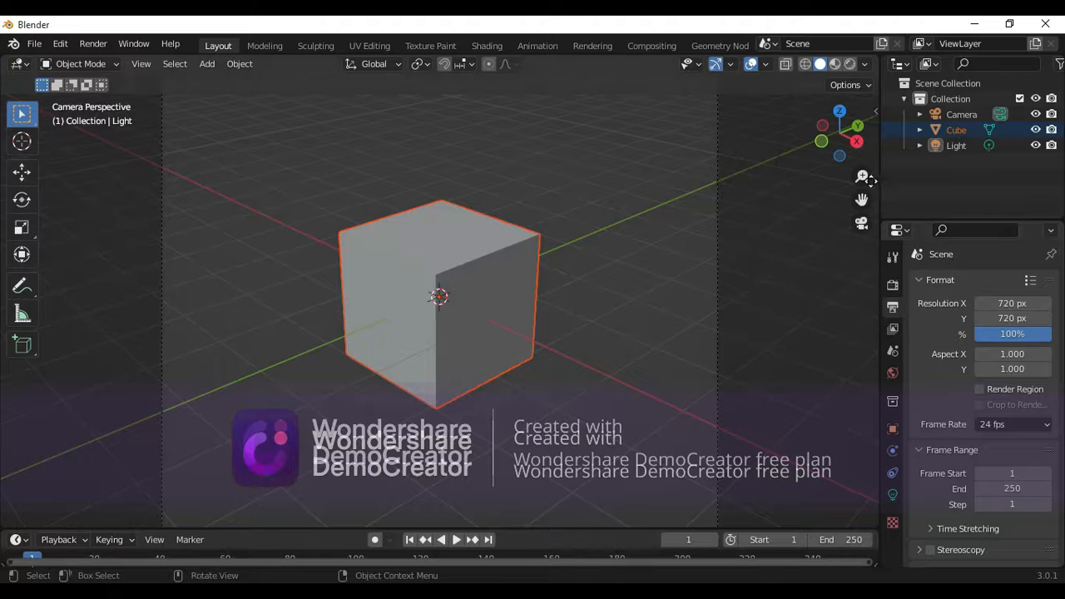
Step: Scale the cube up uniformly to fill most of the camera frame, and show the viewport in rendered shading
left_click_drag(863, 176, 864, 176)
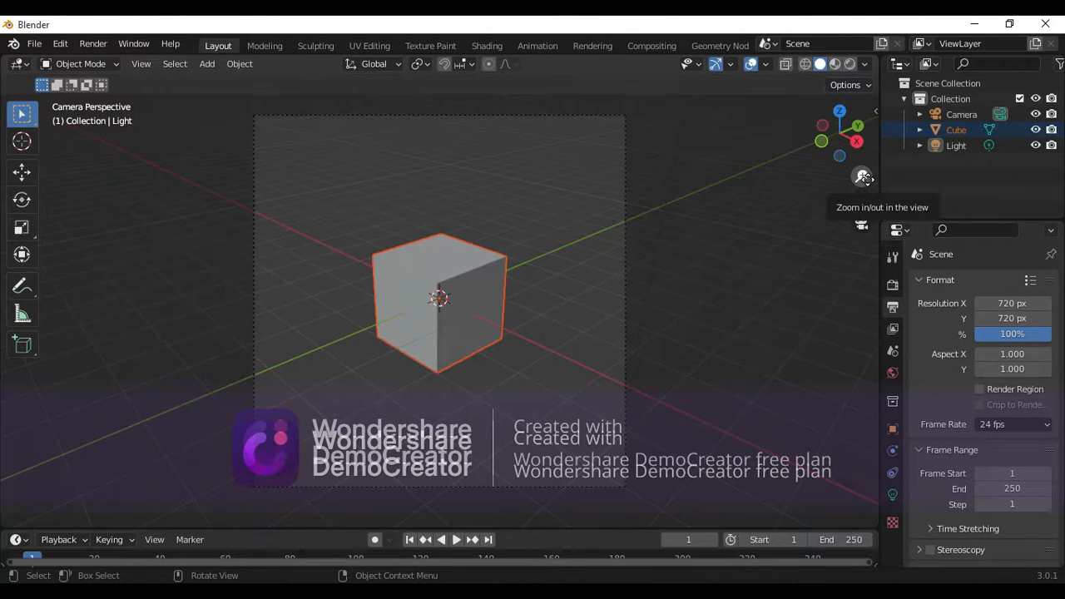
key("s")
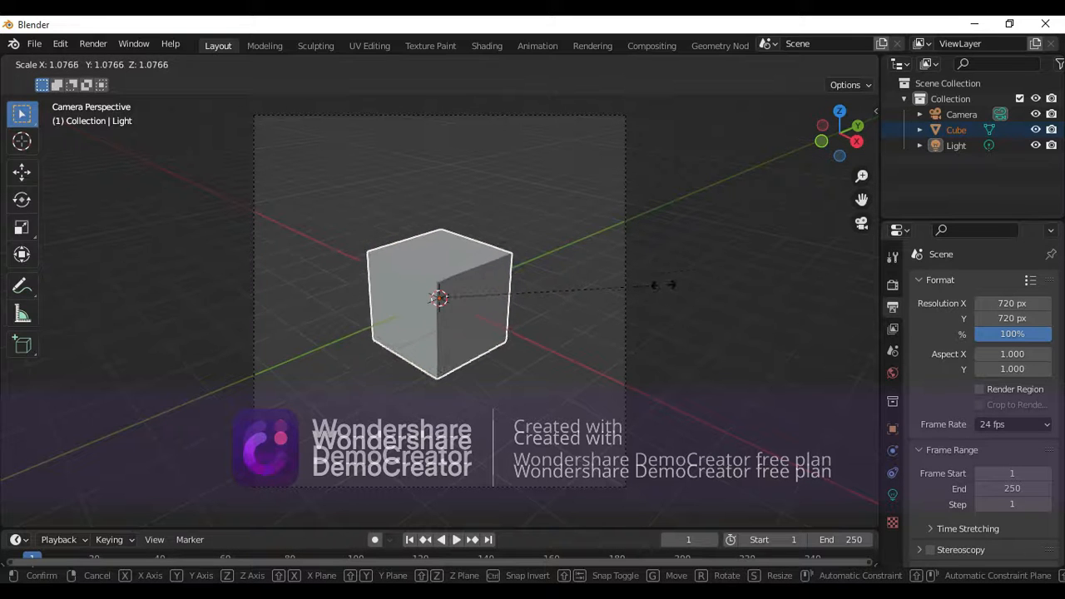
left_click(804, 270)
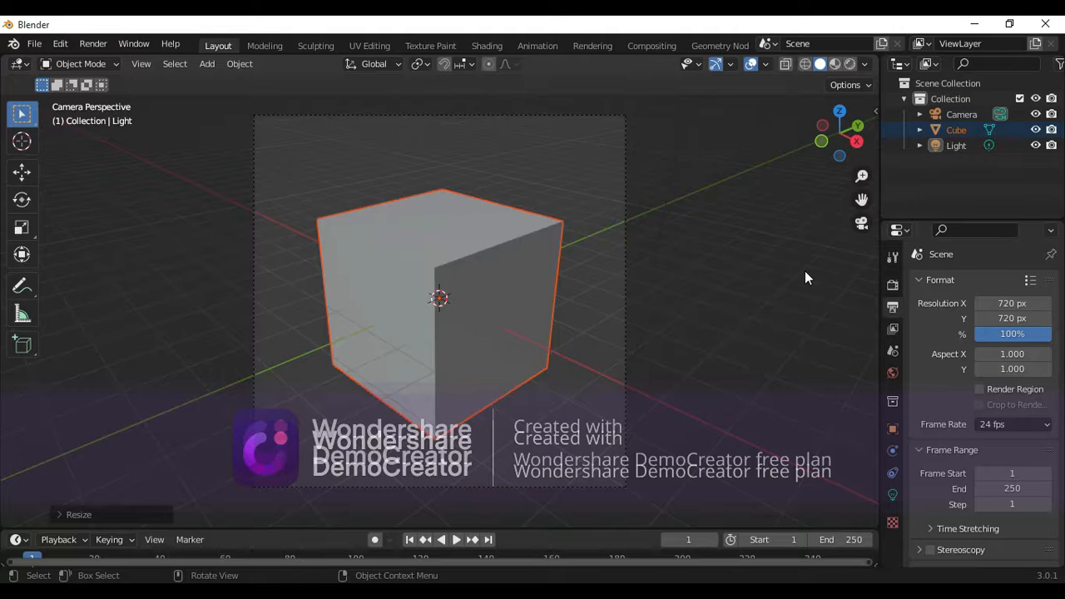
left_click(850, 66)
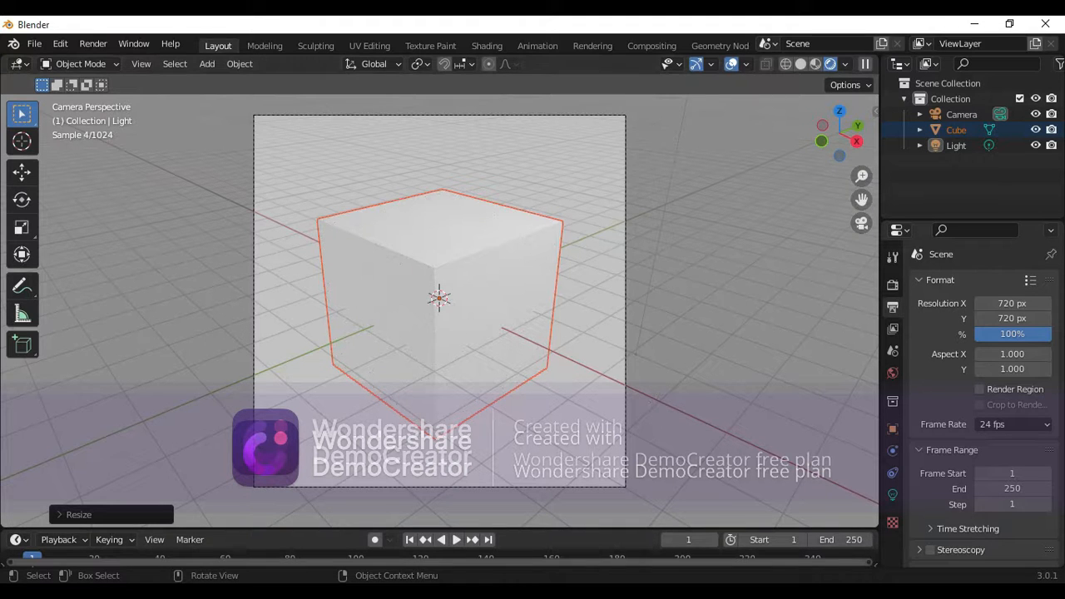
Step: Set the base color of the cube's material to a saturated deep blue
left_click(465, 263)
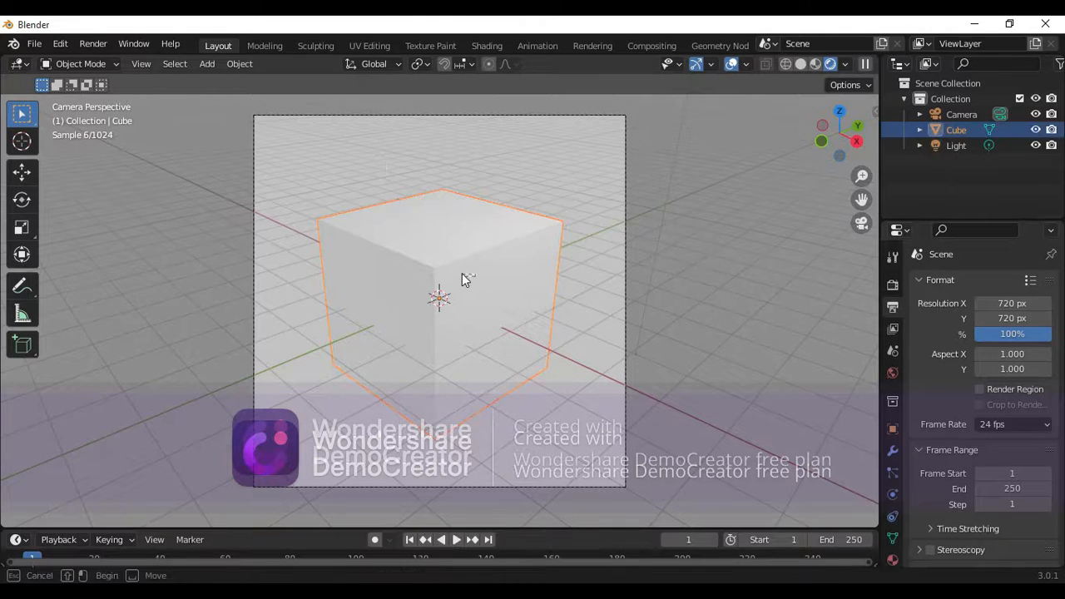
left_click(892, 561)
scroll(982, 374, "down", 5)
scroll(989, 299, "down", 1)
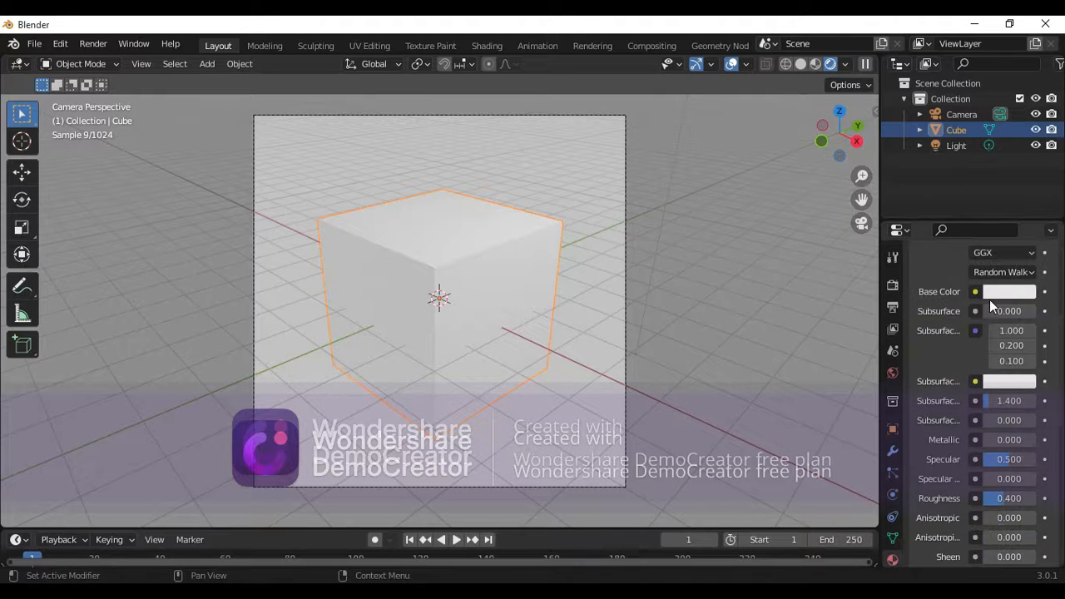
left_click(1003, 293)
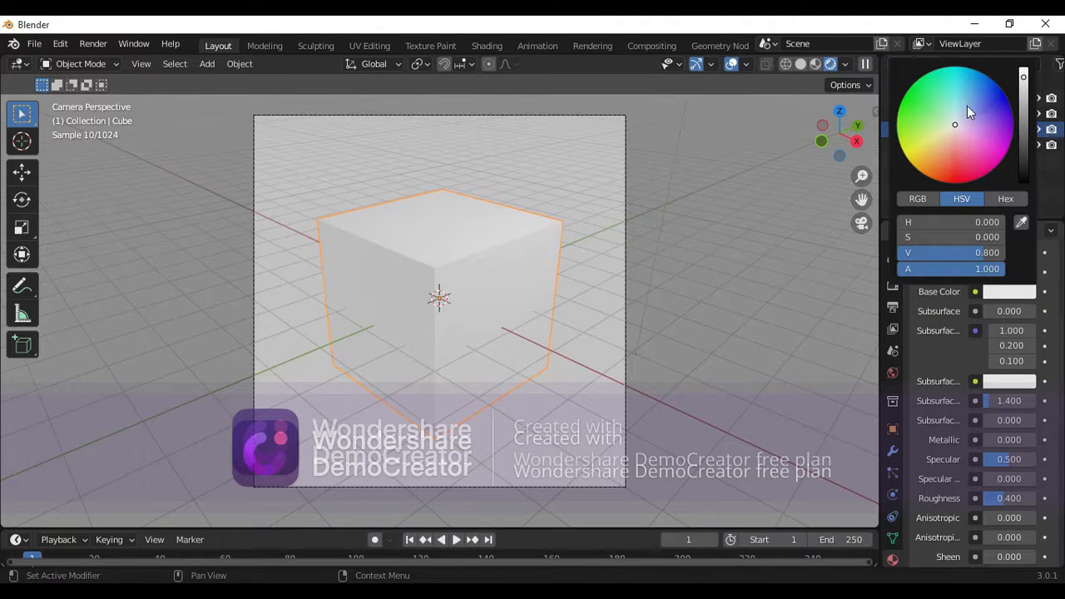
left_click_drag(967, 105, 1007, 99)
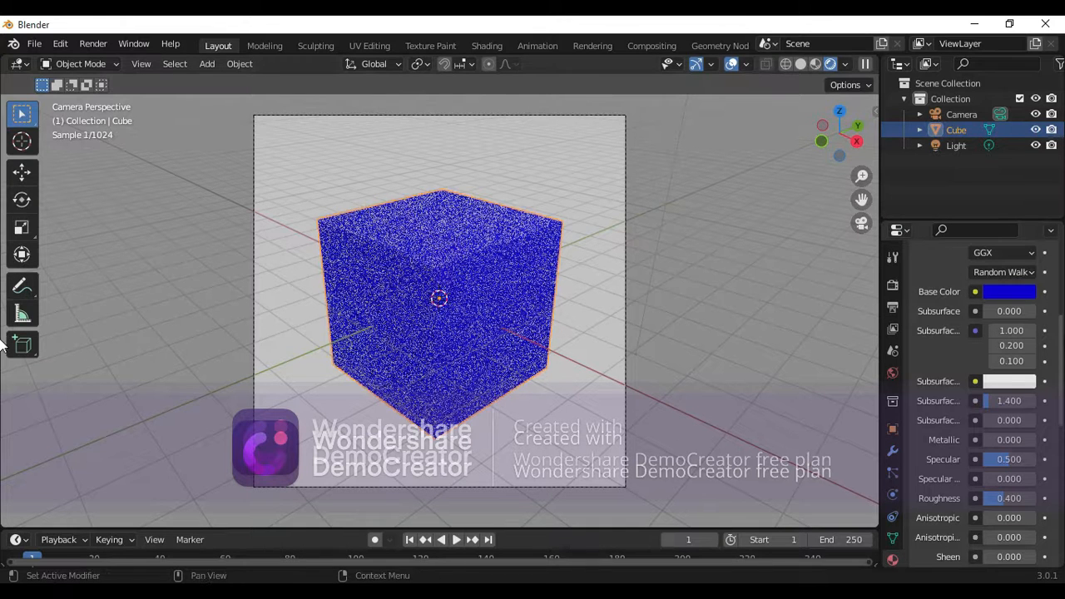
Step: Render the current frame of the scene as a still image
left_click_drag(1060, 350, 1058, 450)
scroll(974, 271, "up", 15)
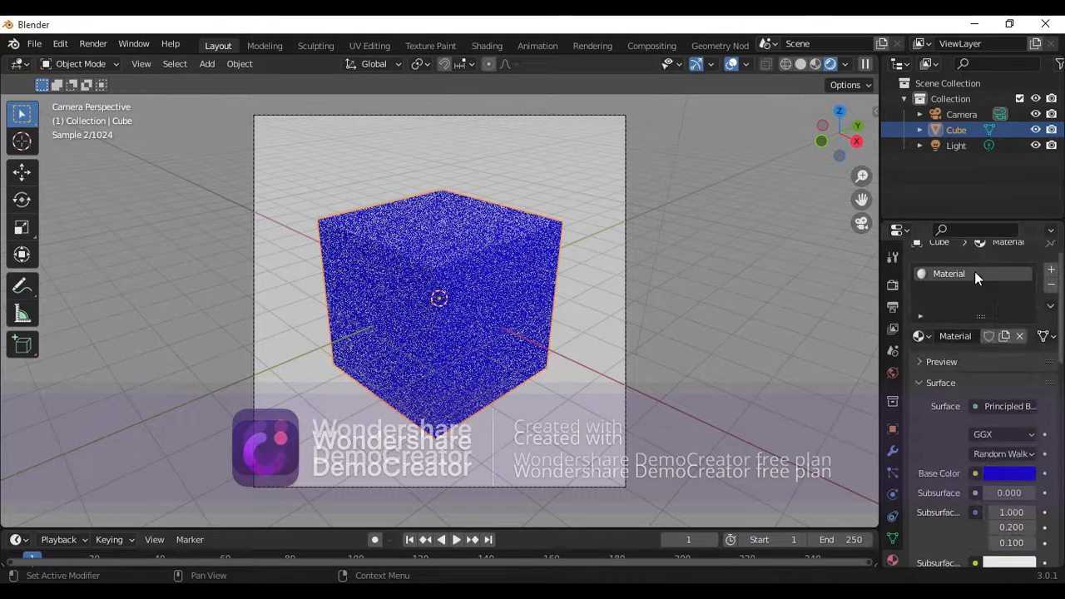
left_click(894, 290)
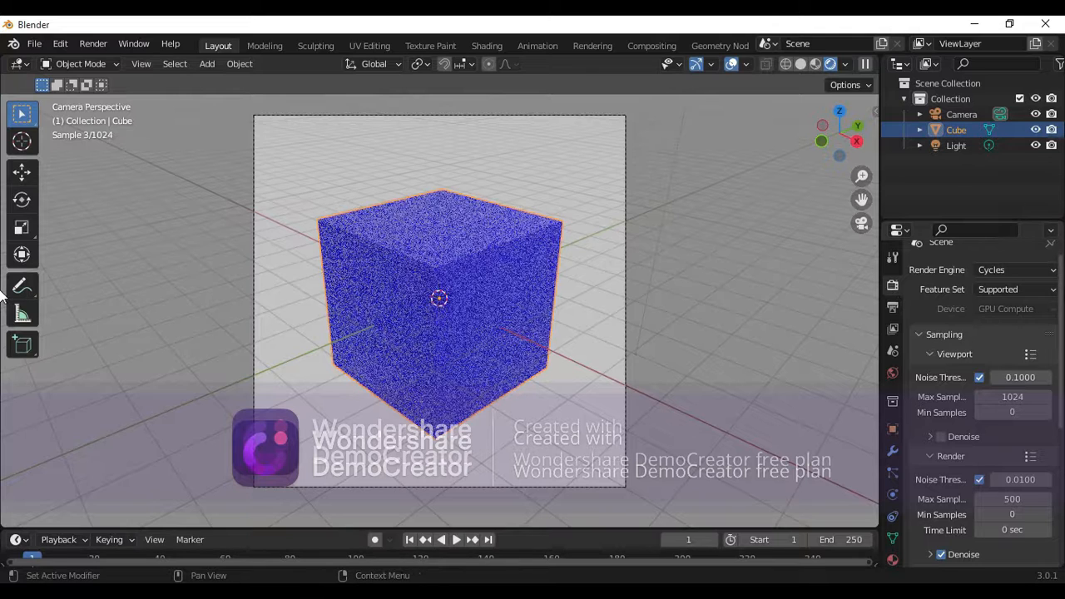
left_click(102, 44)
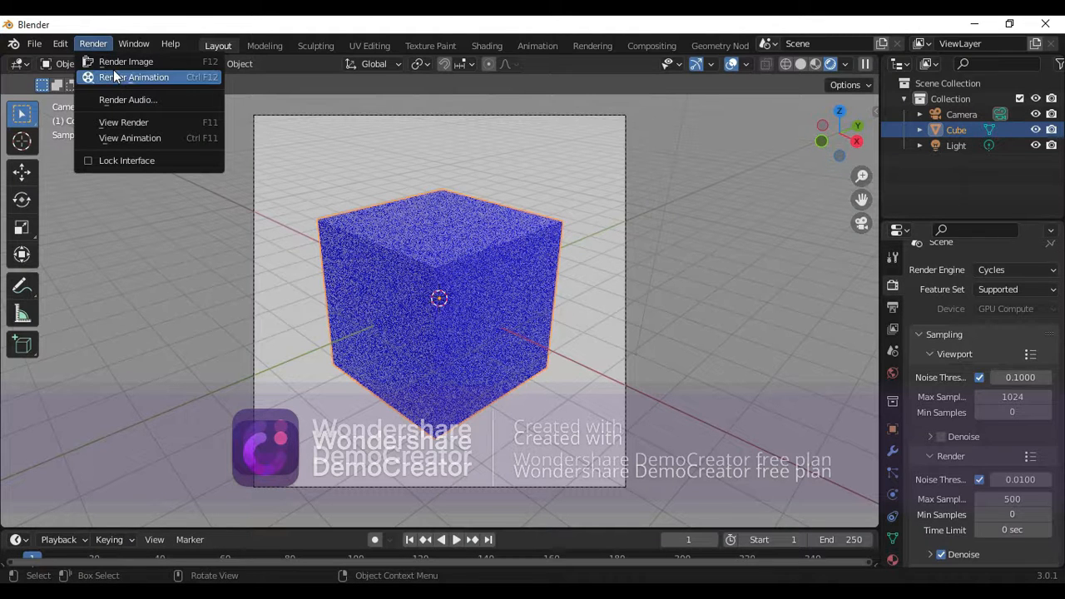
left_click(262, 199)
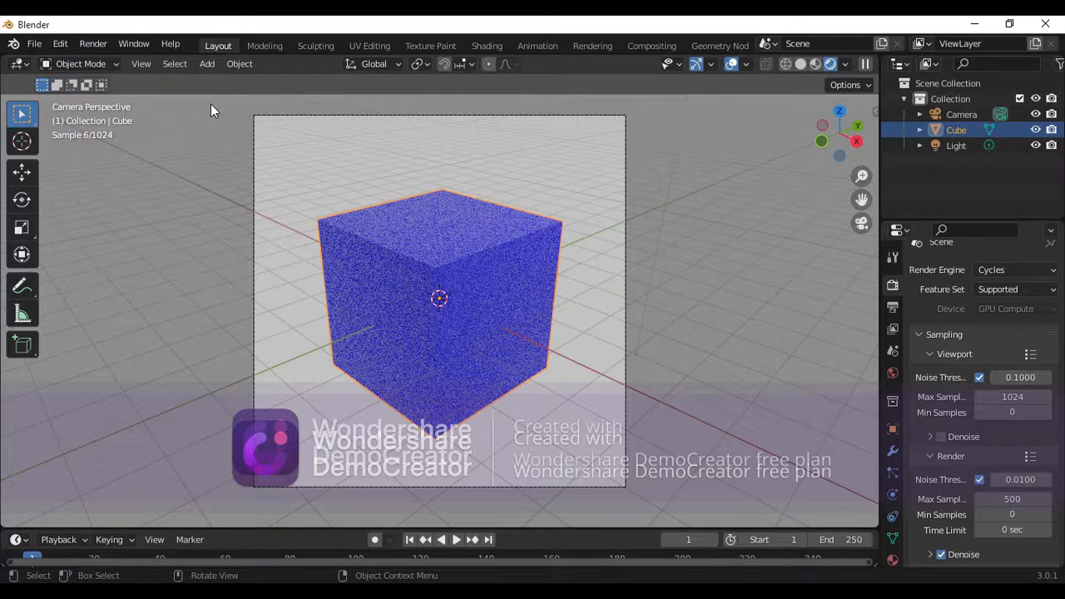
left_click(91, 45)
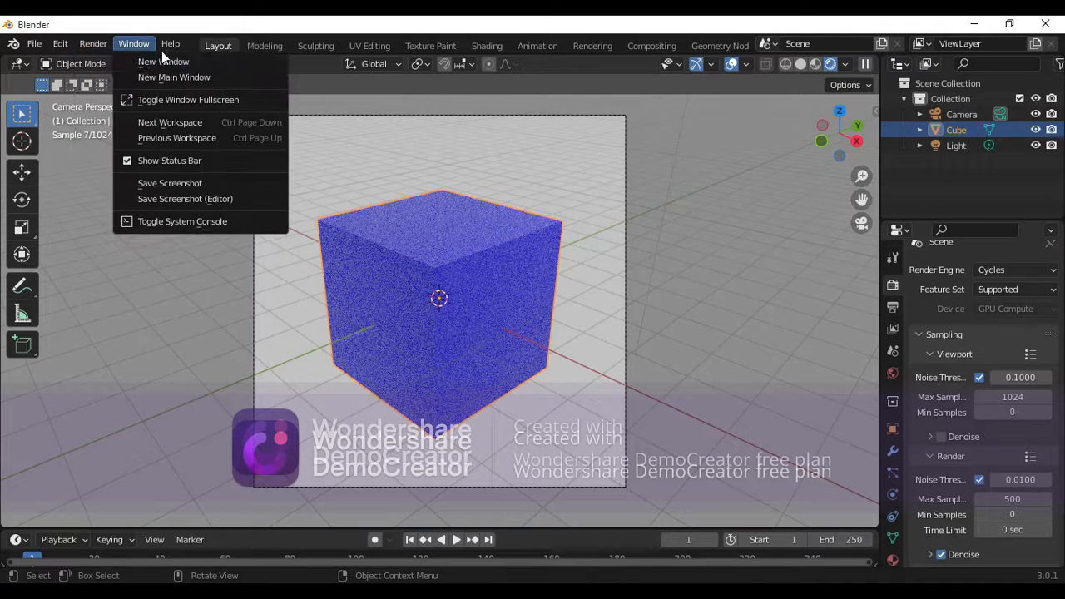
left_click(92, 48)
left_click(91, 48)
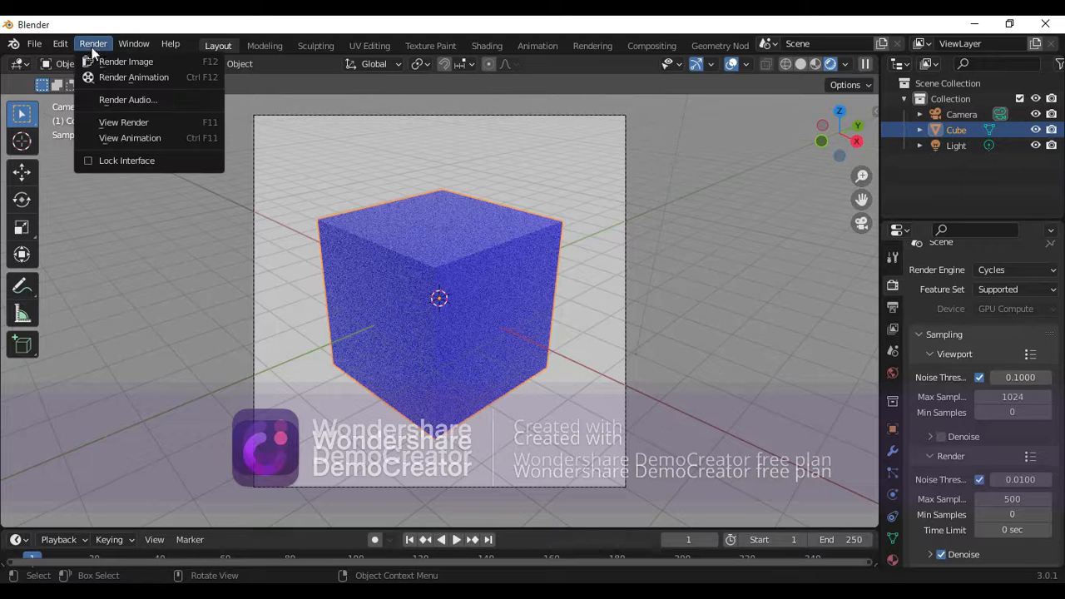
mouse_move(153, 48)
left_click(87, 43)
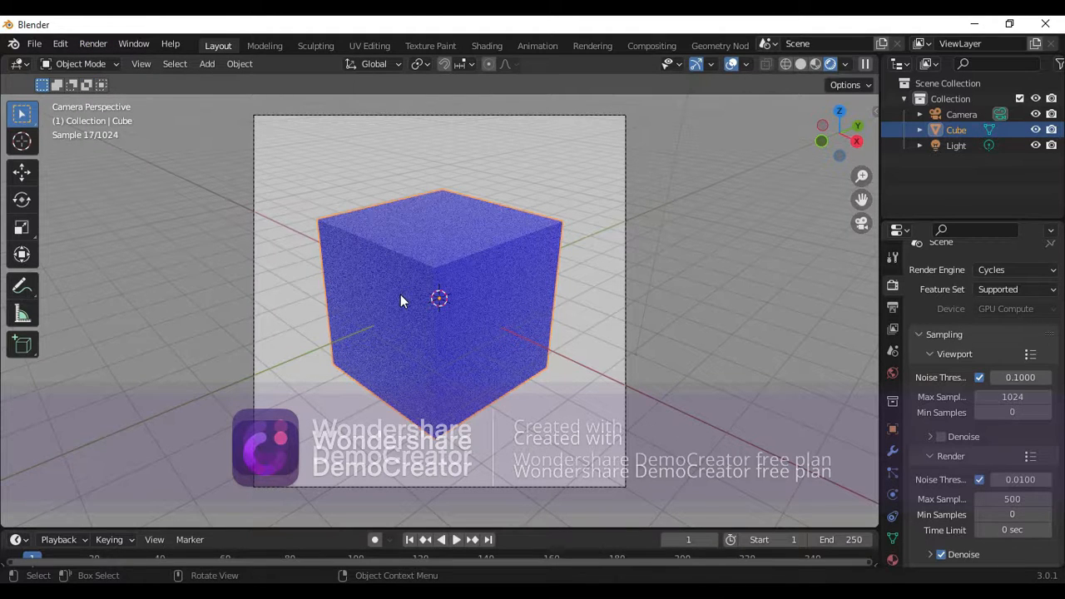
key("F12")
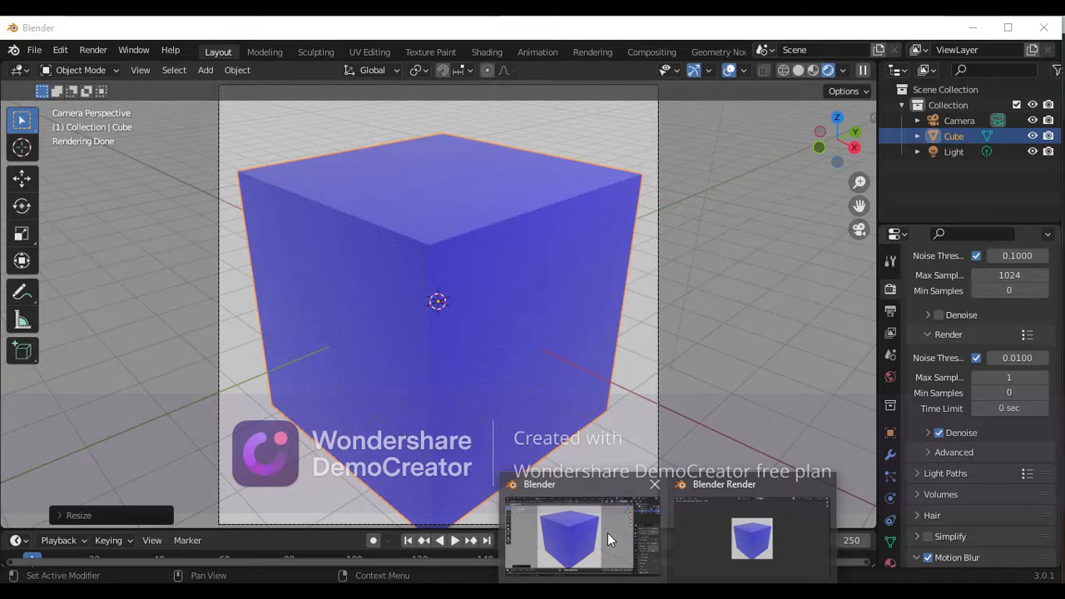
Step: Bring up the render result window and examine the finished render of the blue cube
left_click(608, 532)
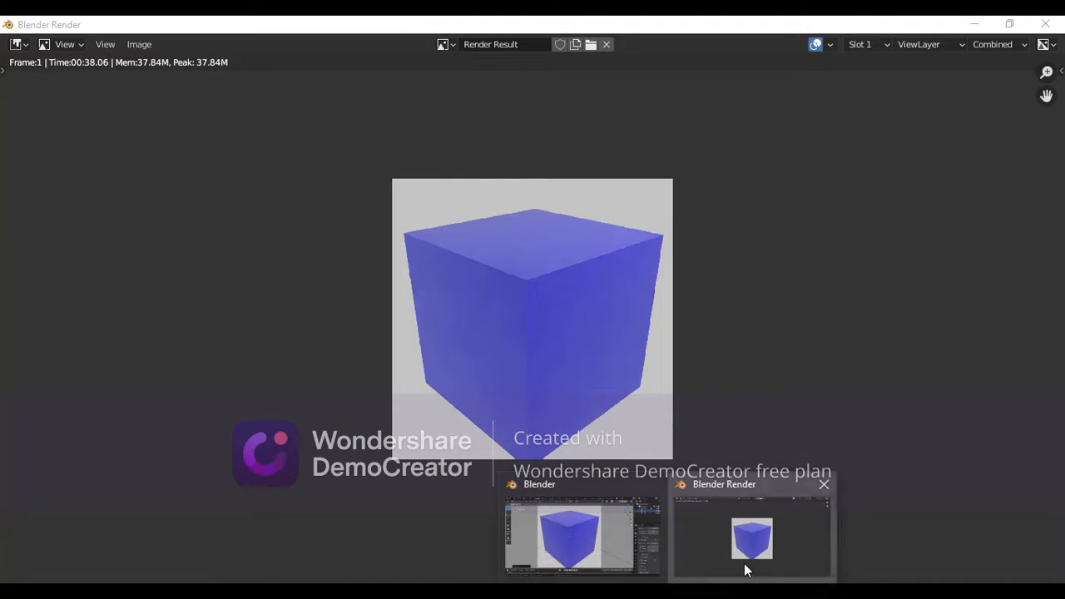
left_click(745, 570)
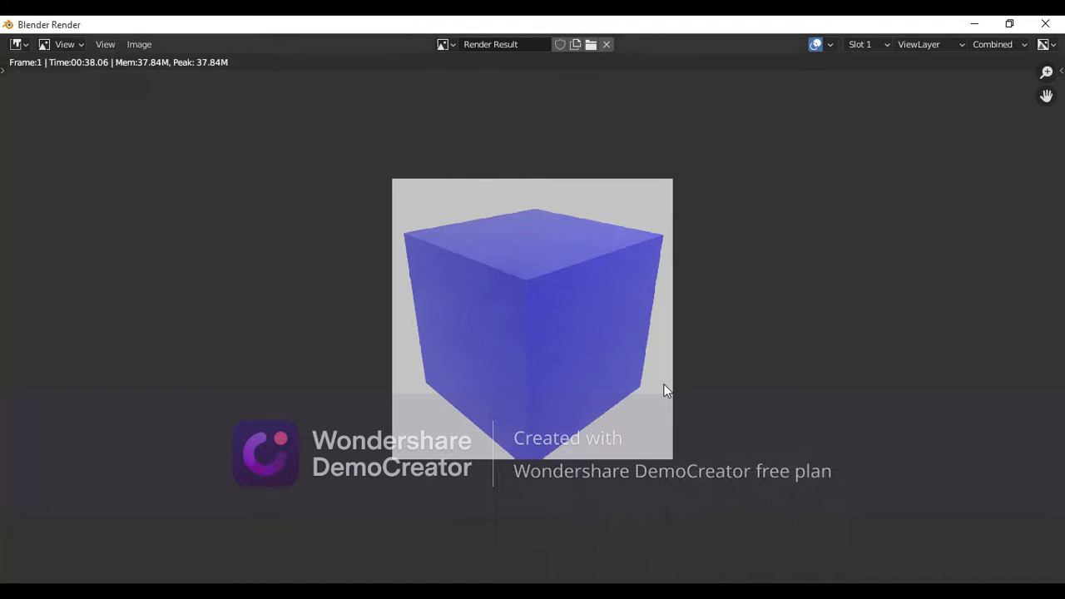
mouse_move(745, 569)
Step: Return to the main scene window and set the animation's end frame to 1000
left_click(630, 554)
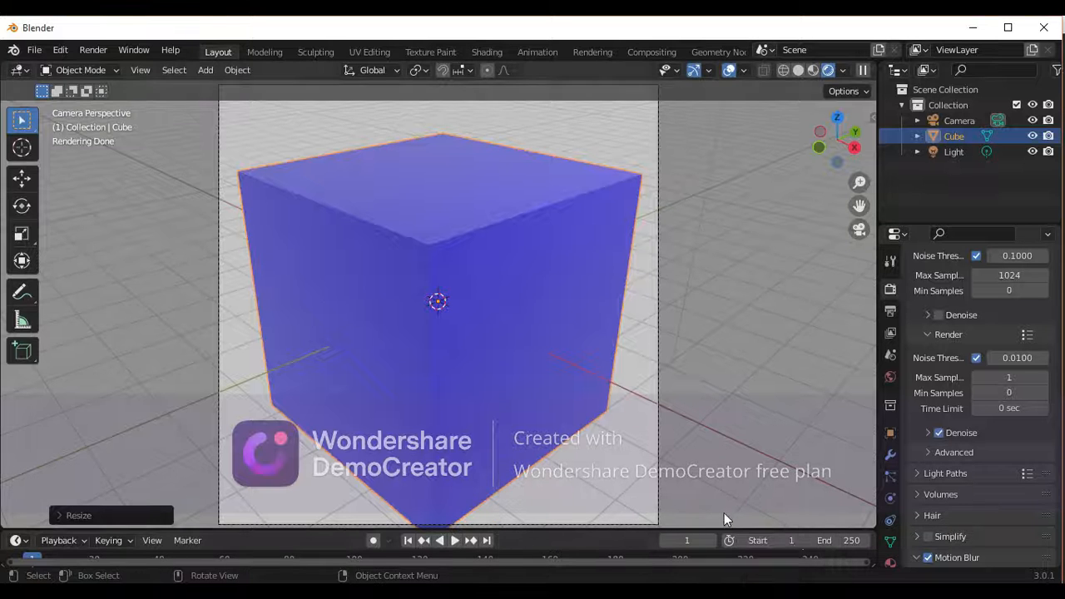
left_click(843, 543)
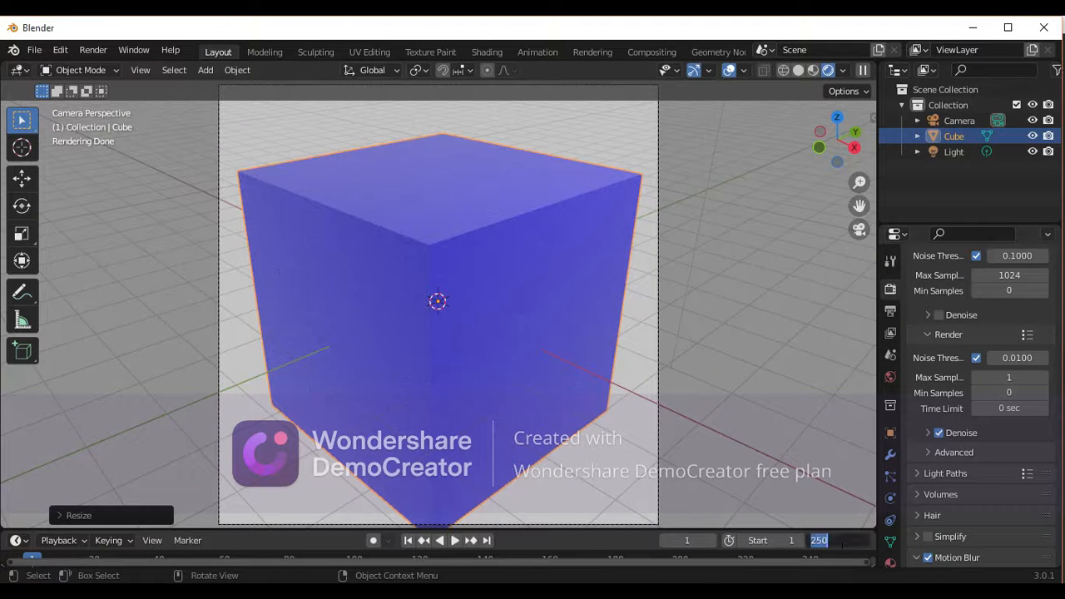
type("1000")
key("Return")
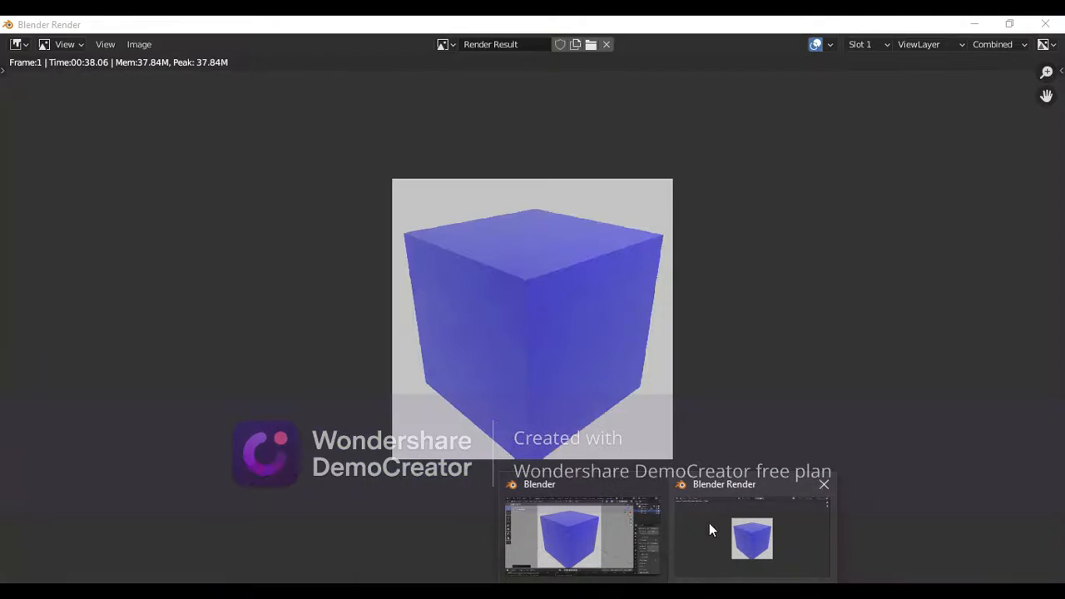
Step: Bring up the render result to check its render time, and open the Windows Calculator
left_click(709, 522)
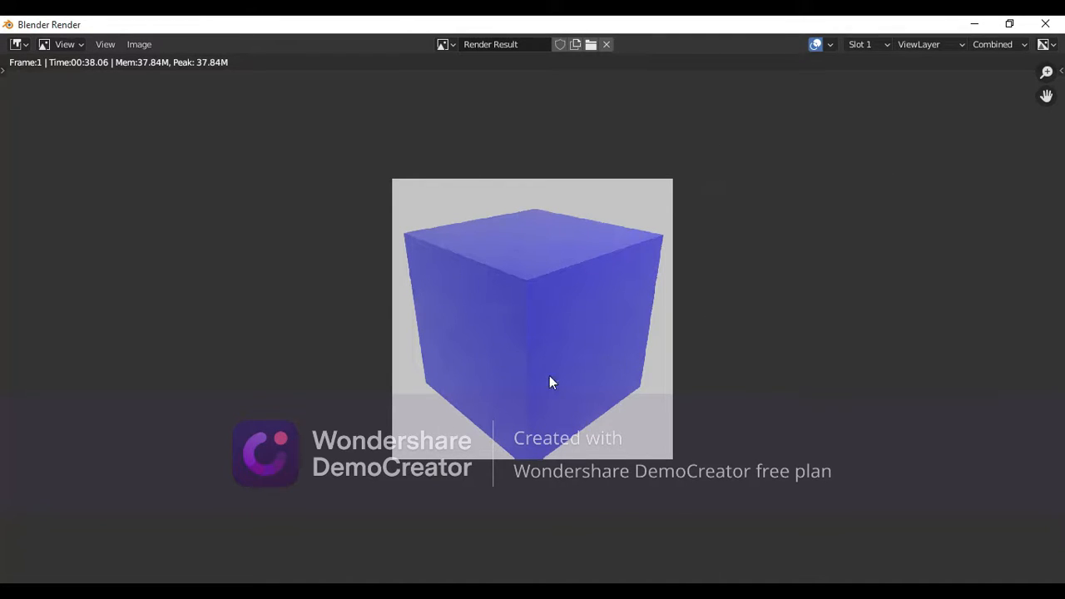
key("super")
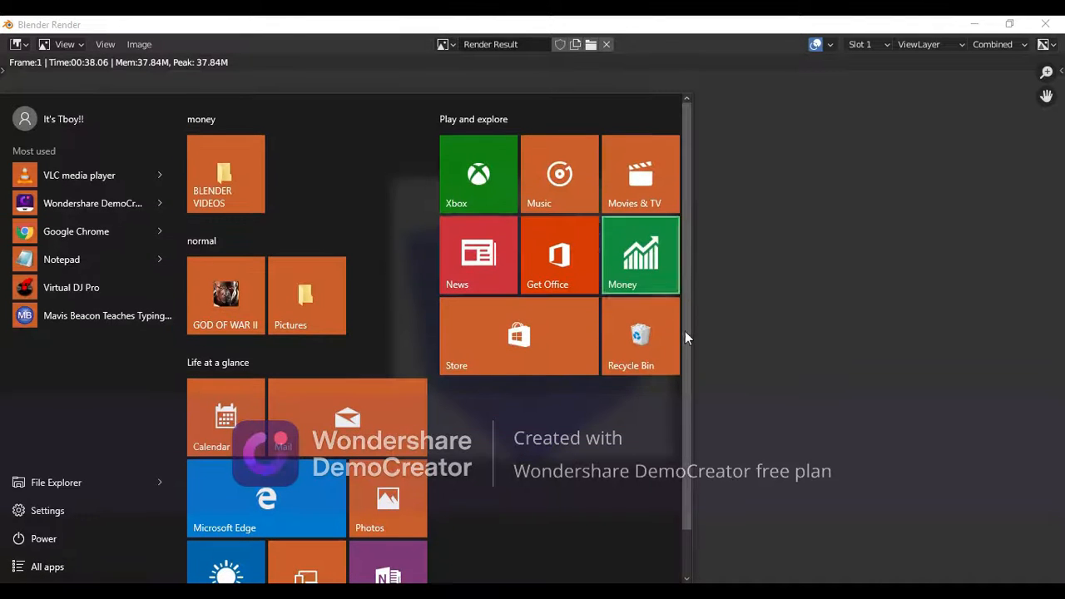
key("super")
key("super")
type("CAL")
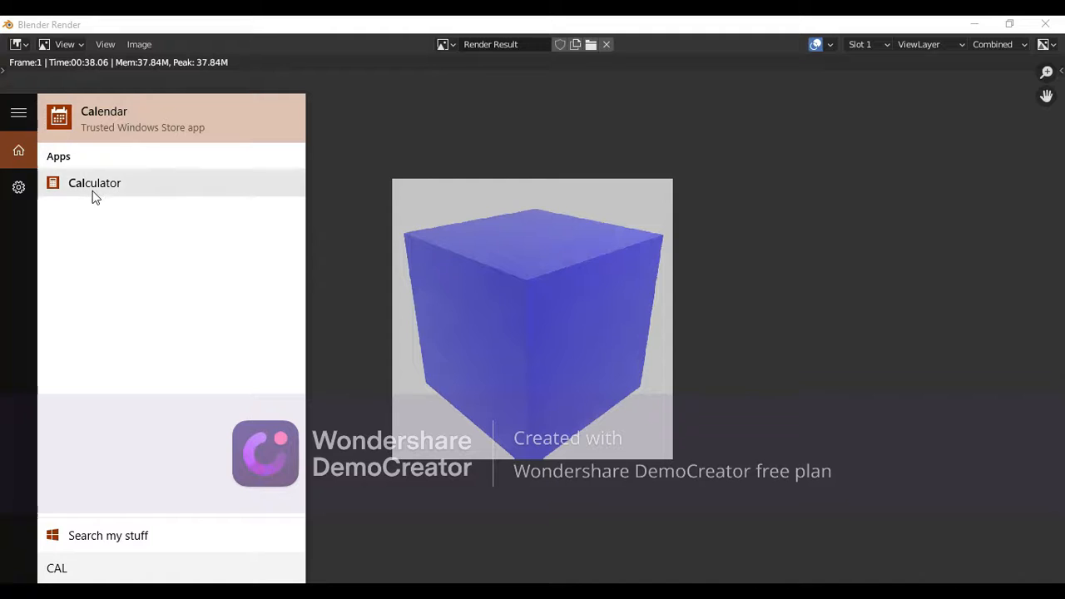
left_click(93, 196)
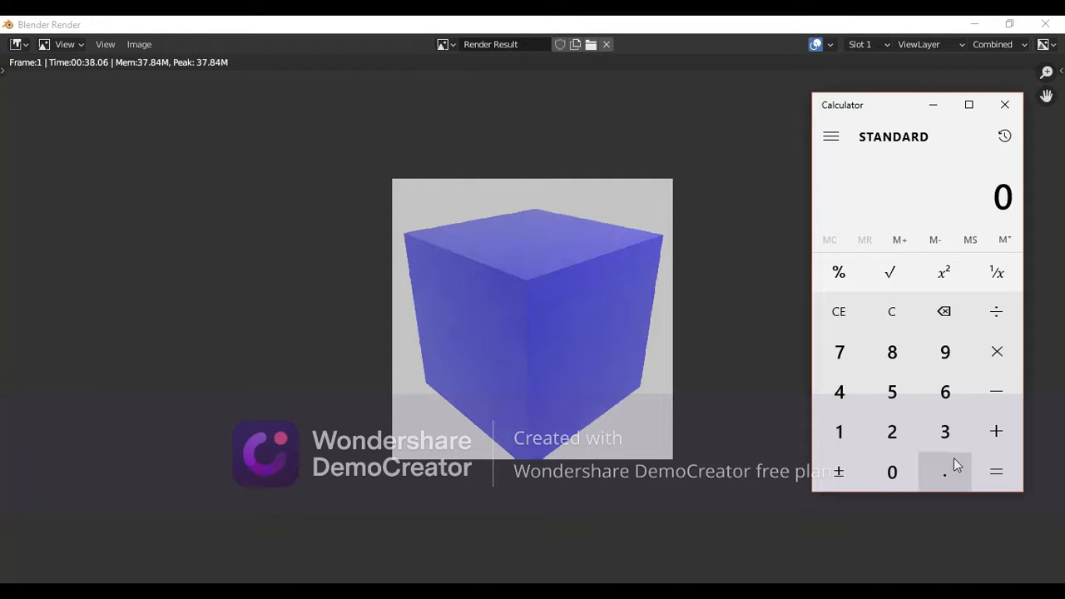
Step: Calculate 38 × 250 to estimate the total render time of a 250-frame animation
left_click(945, 431)
left_click(917, 347)
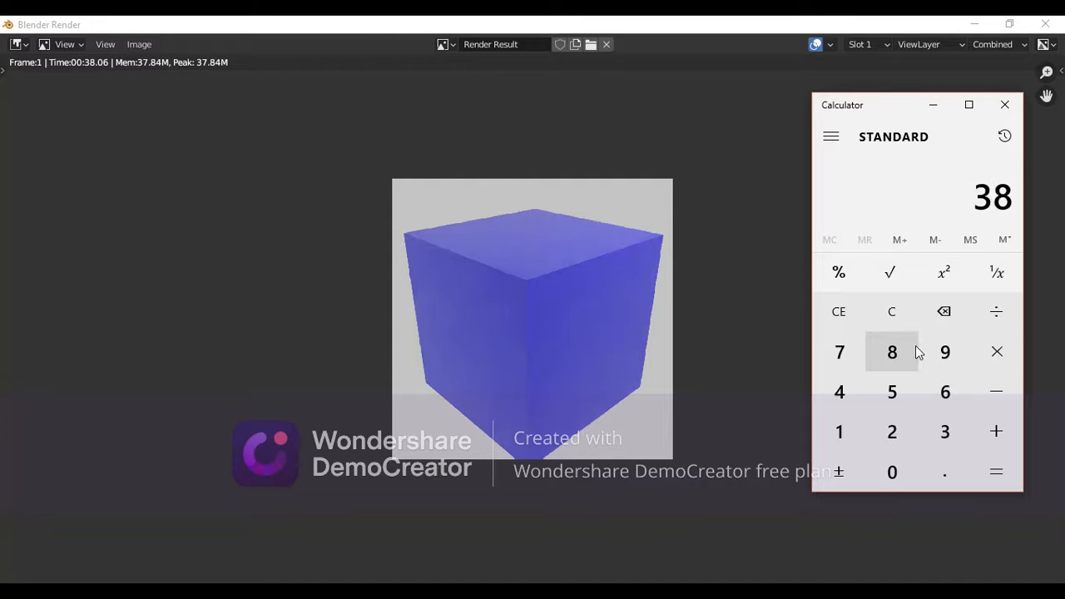
left_click(1000, 361)
left_click(907, 435)
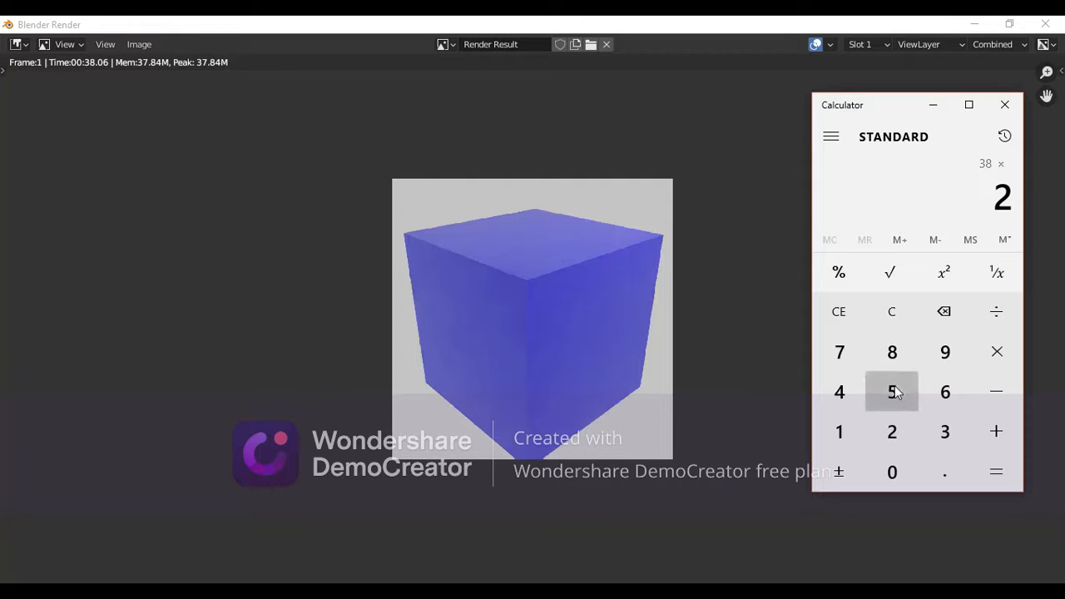
left_click(894, 392)
left_click(897, 471)
left_click(987, 471)
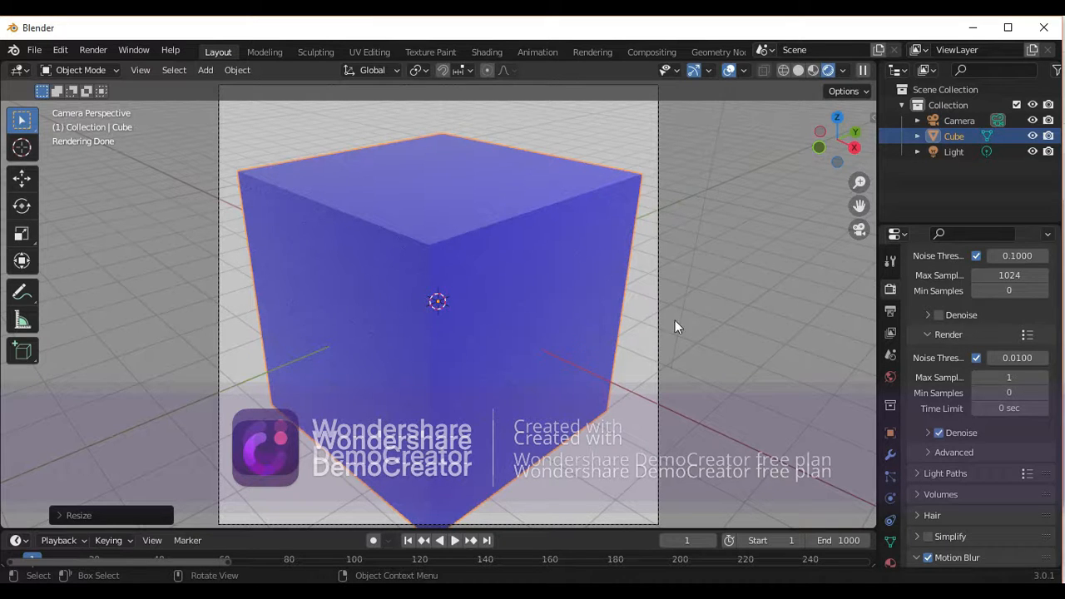
Step: Set the animation's end frame to 50
left_click(836, 540)
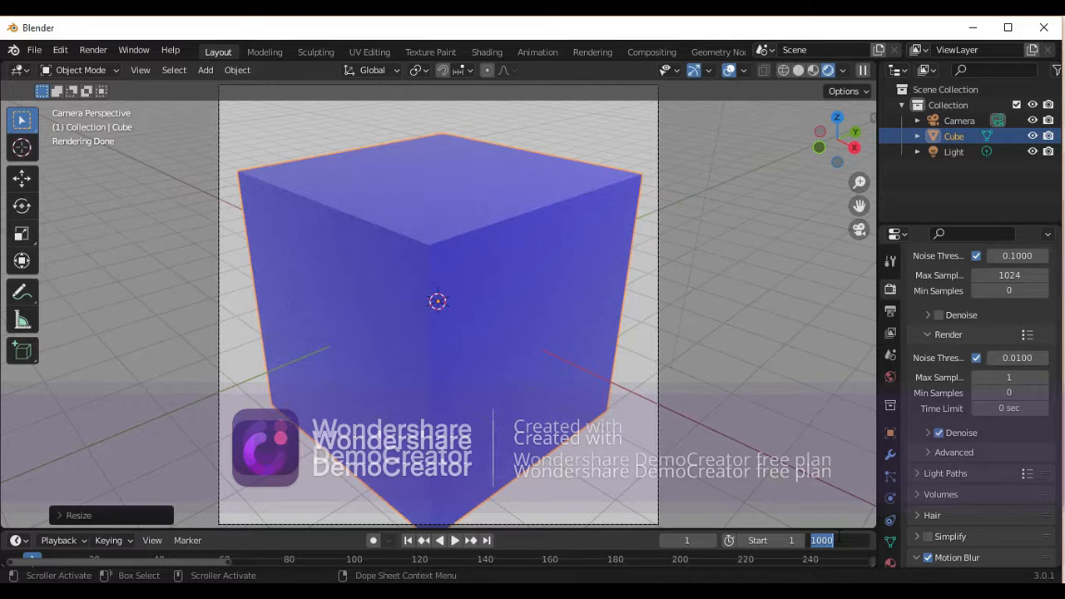
type("50")
key("Return")
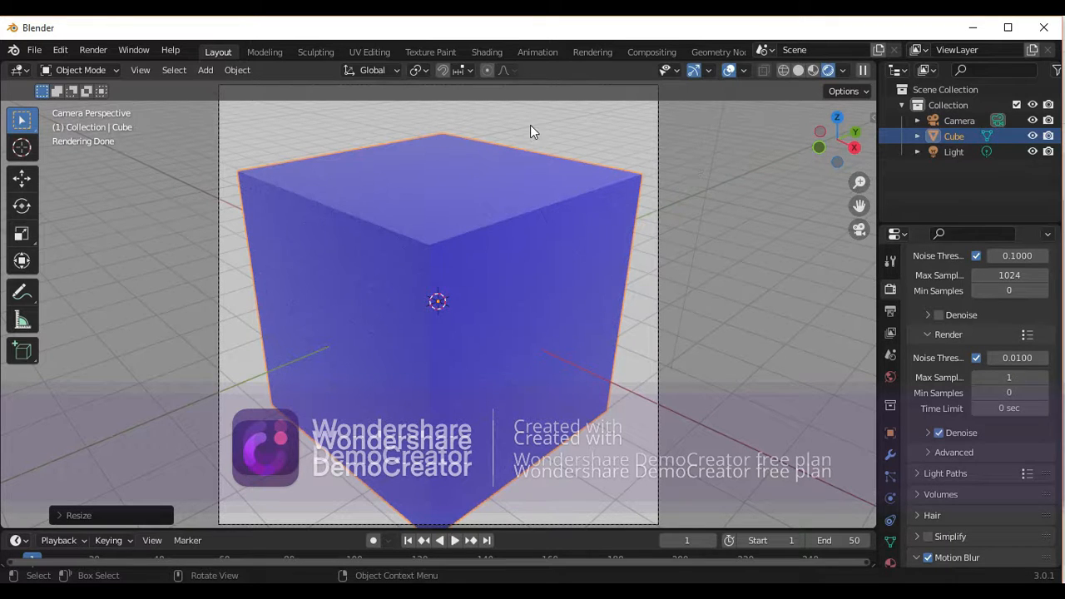
Step: Enlarge the timeline area by raising its border with the 3D viewport, and select the cube
left_click(552, 533)
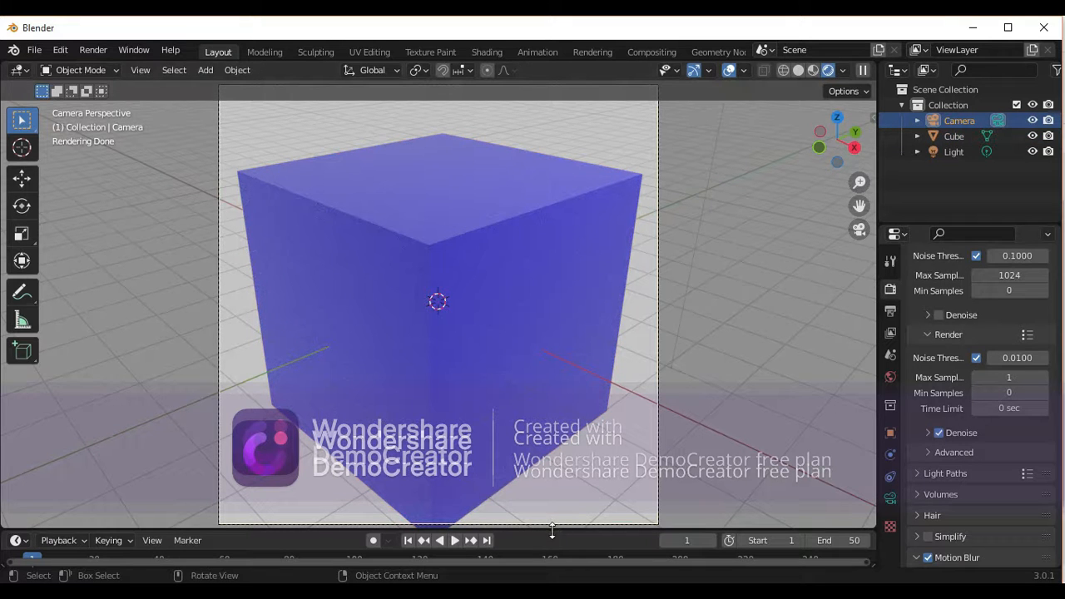
left_click_drag(552, 529, 582, 396)
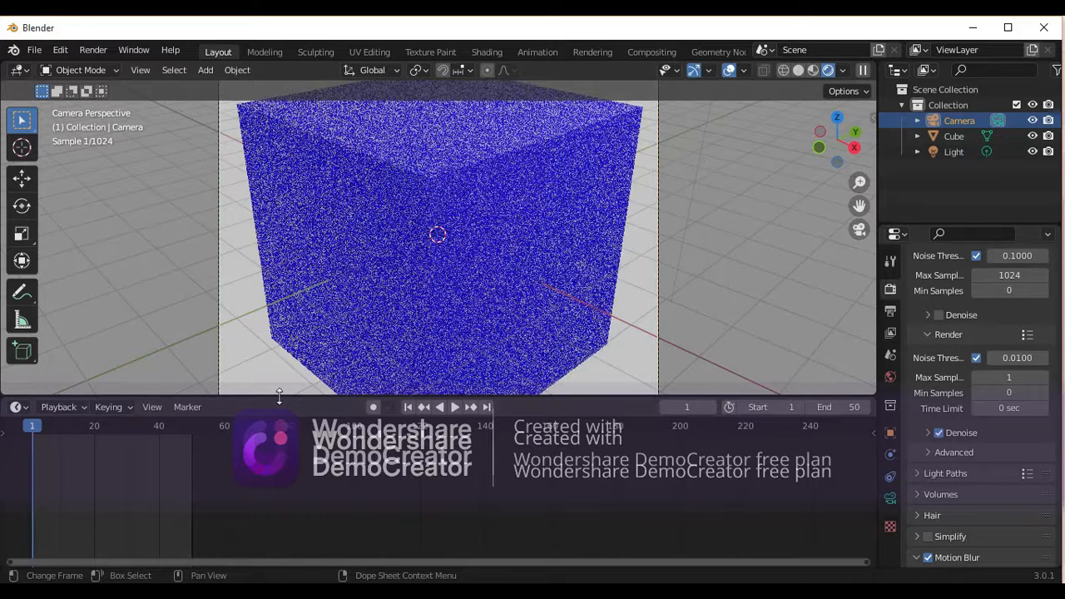
left_click(326, 238)
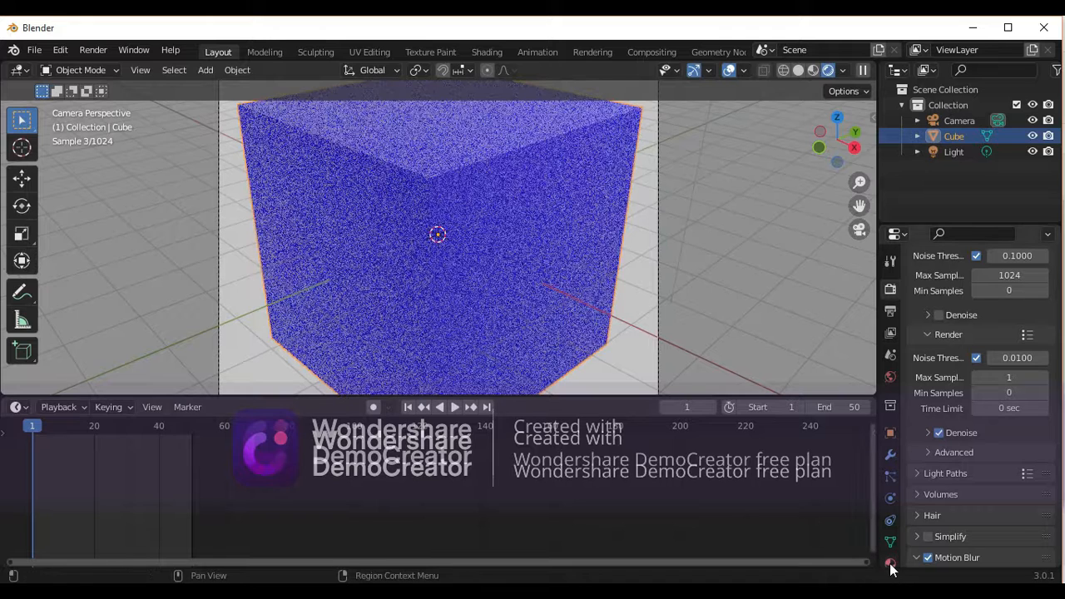
Step: Insert a keyframe for the cube material's blue base color at frame 1
left_click(891, 564)
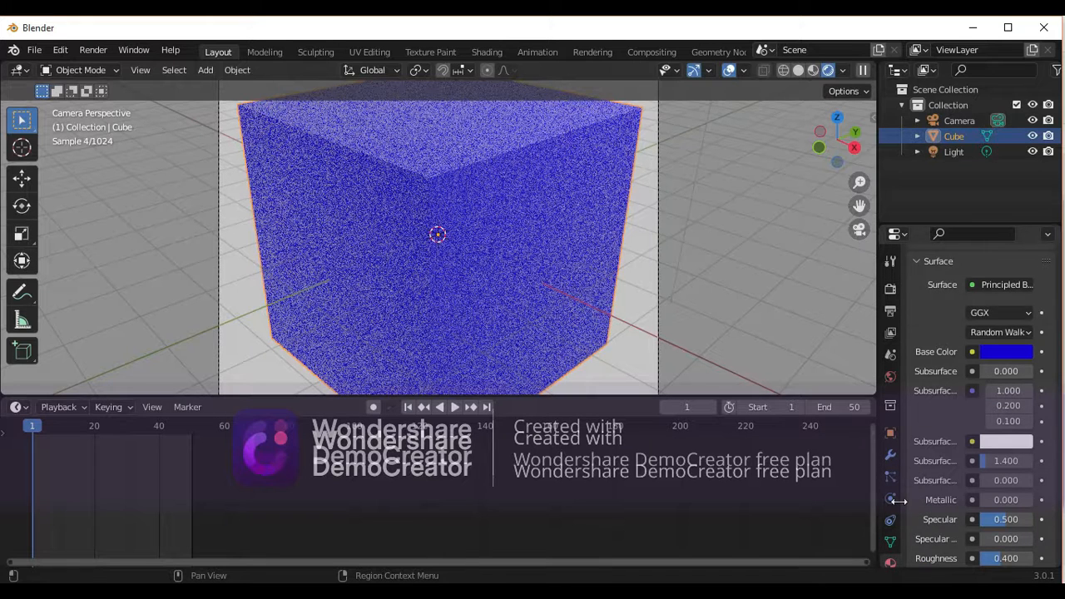
right_click(1006, 355)
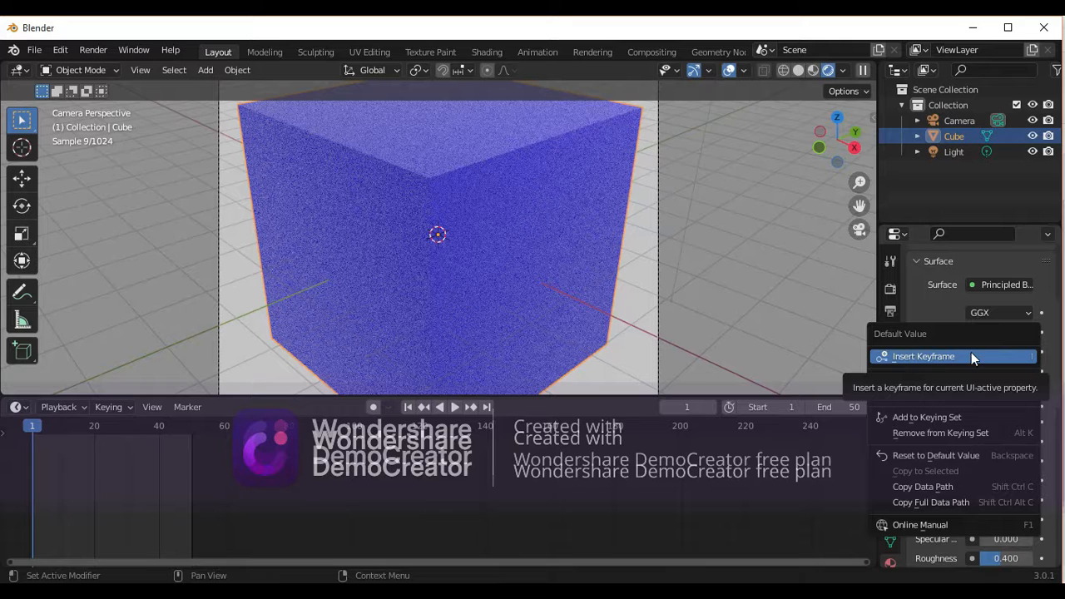
left_click(971, 355)
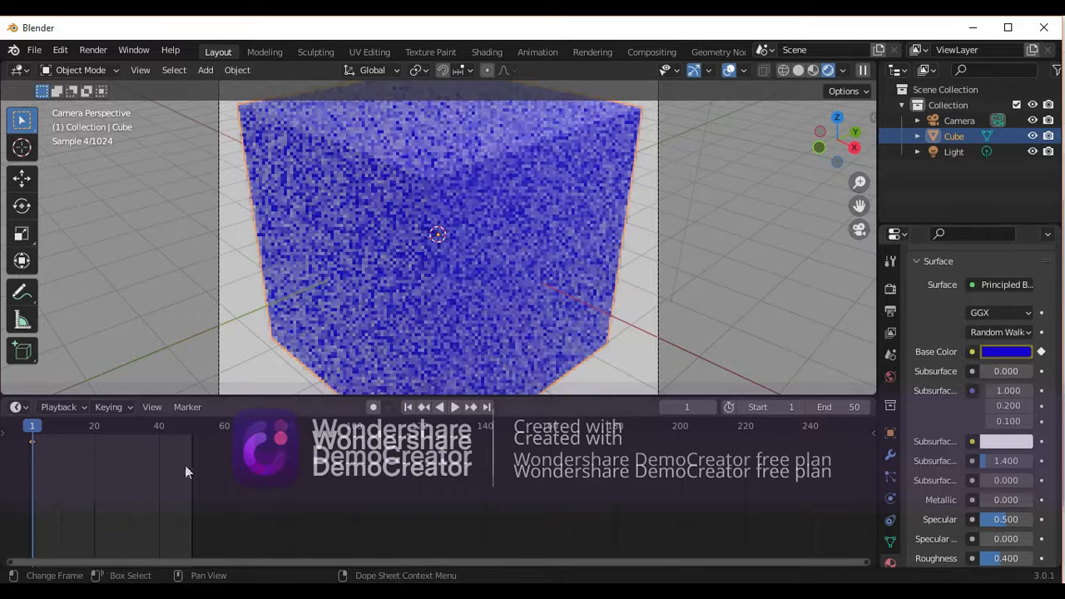
Step: Change the cube's base color to green at frame 10 and keyframe it
key("space")
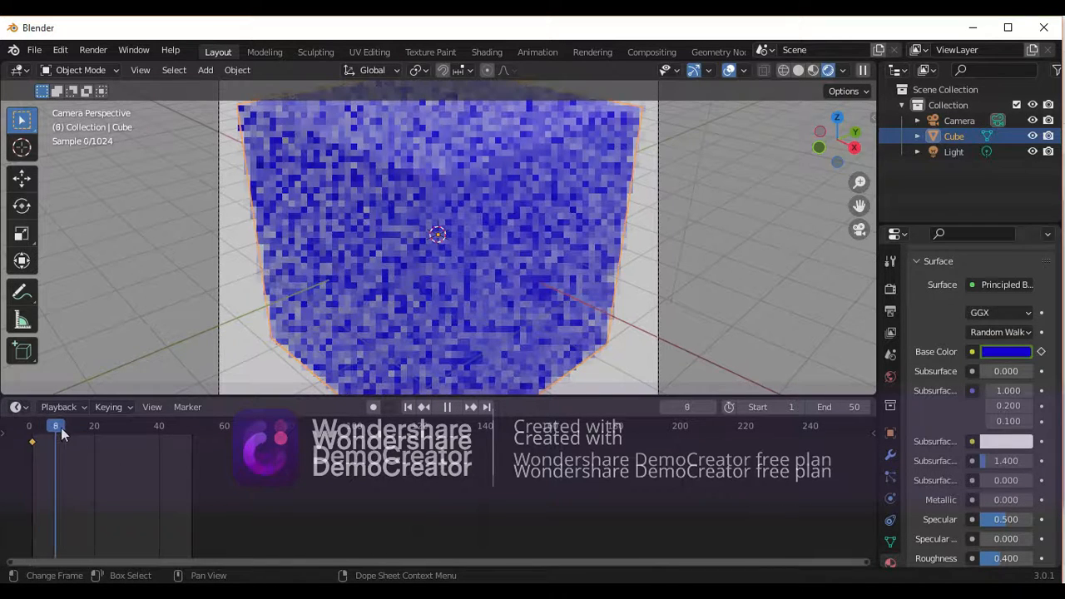
key("space")
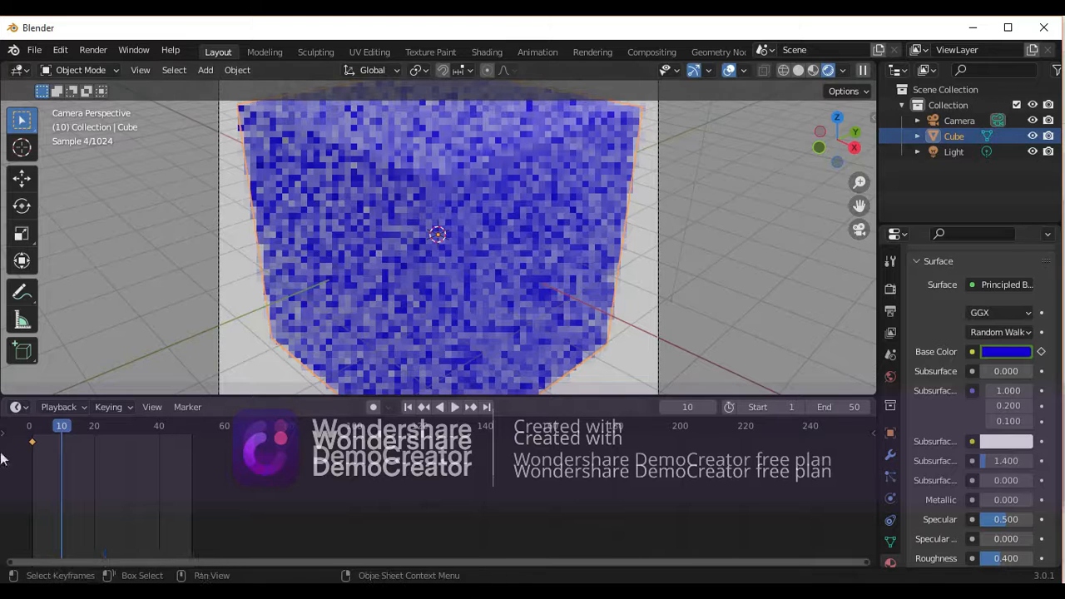
left_click(1019, 354)
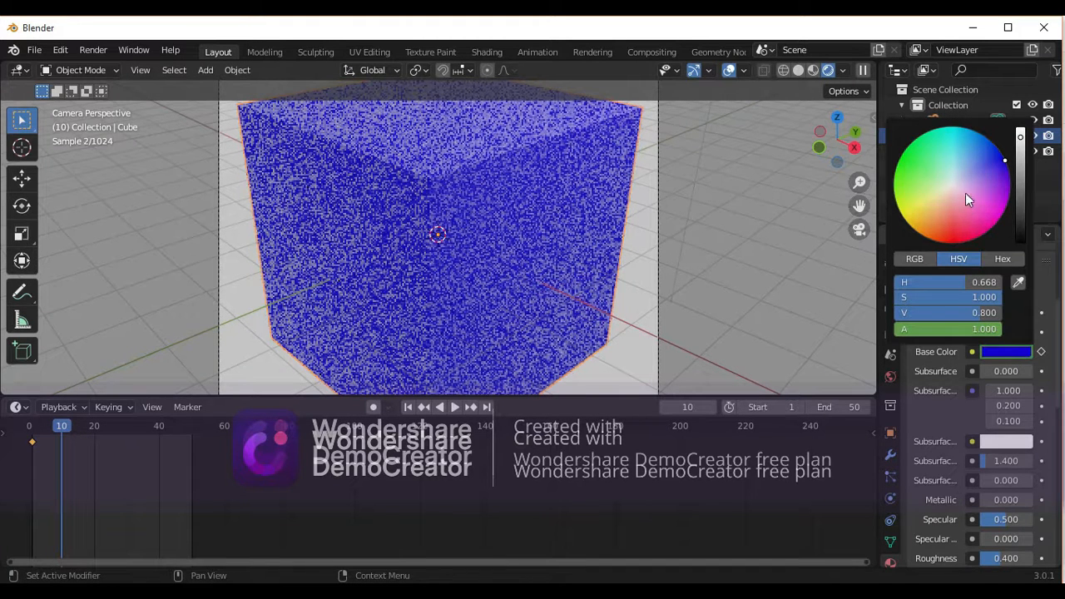
mouse_move(966, 193)
left_mouse_down()
mouse_move(896, 172)
mouse_move(900, 158)
left_mouse_up()
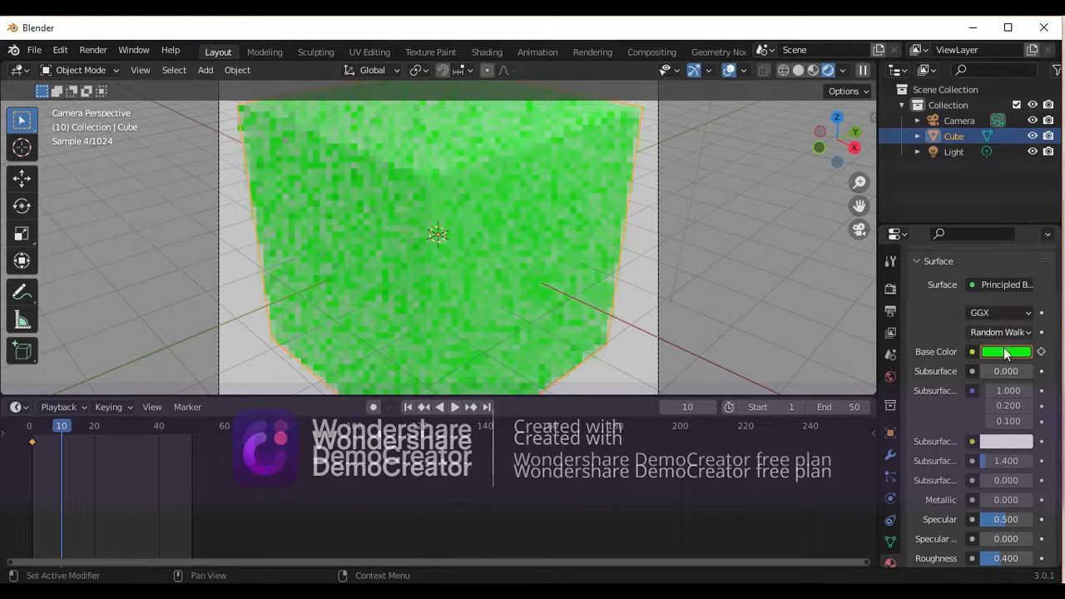
key("i")
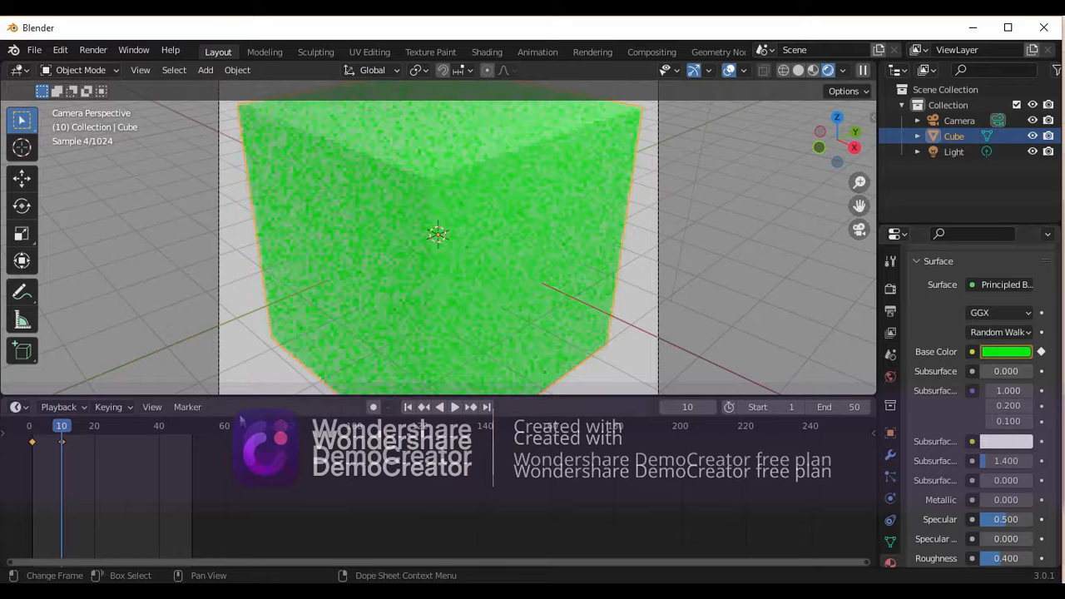
Step: Change the cube's base color to red at frame 30 and keyframe it
left_click_drag(65, 425, 127, 442)
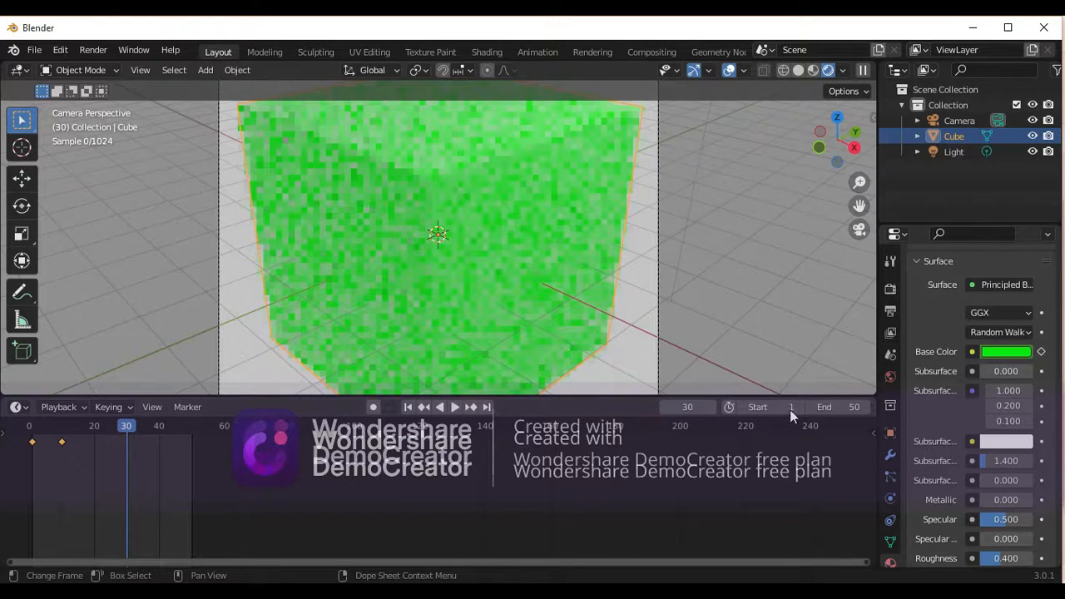
left_click(1017, 356)
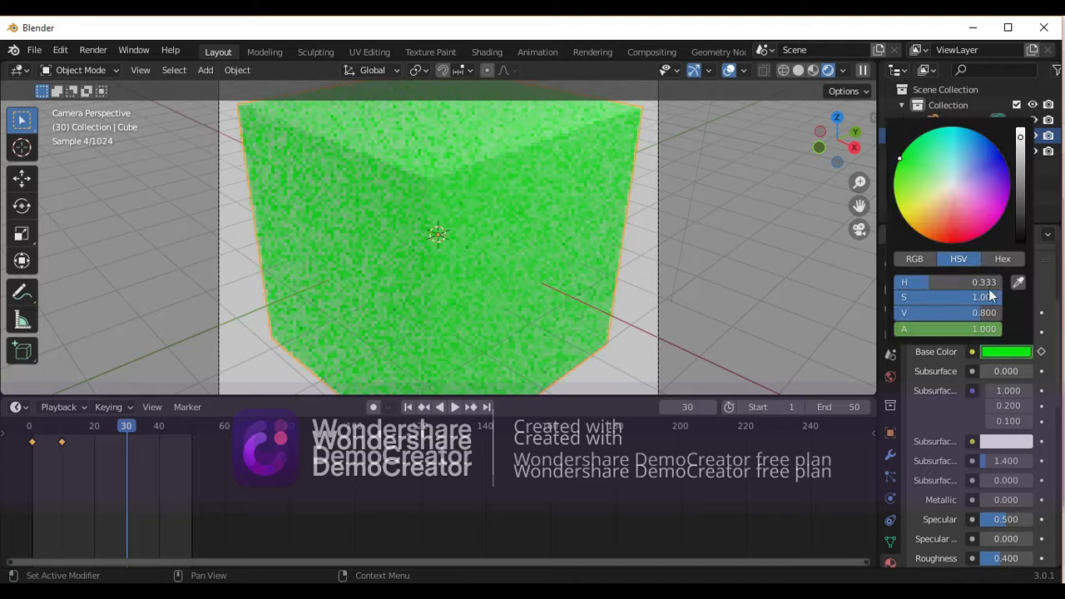
left_click(955, 241)
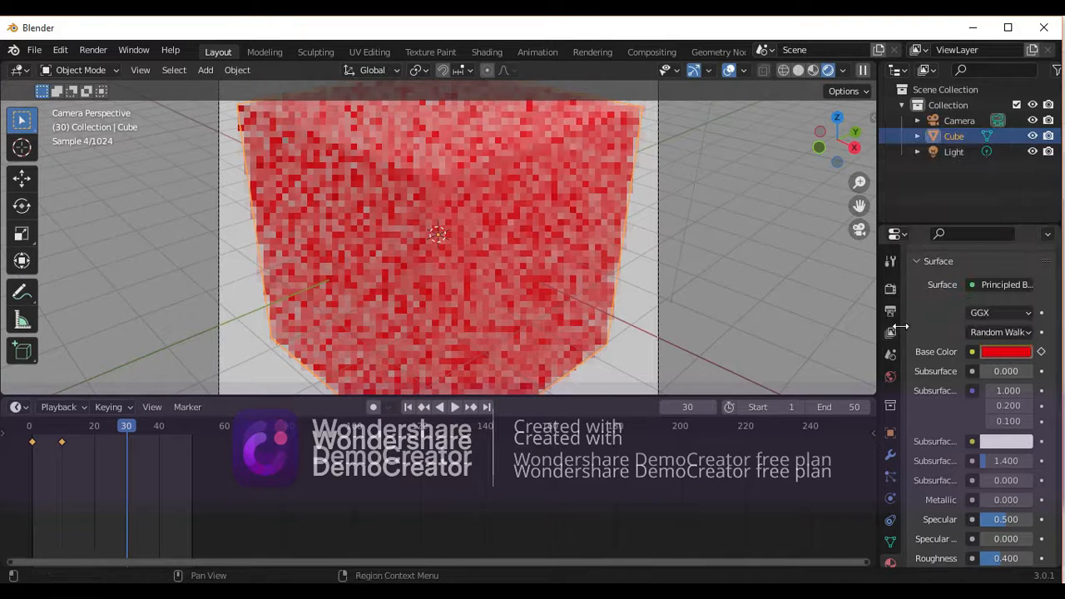
key("i")
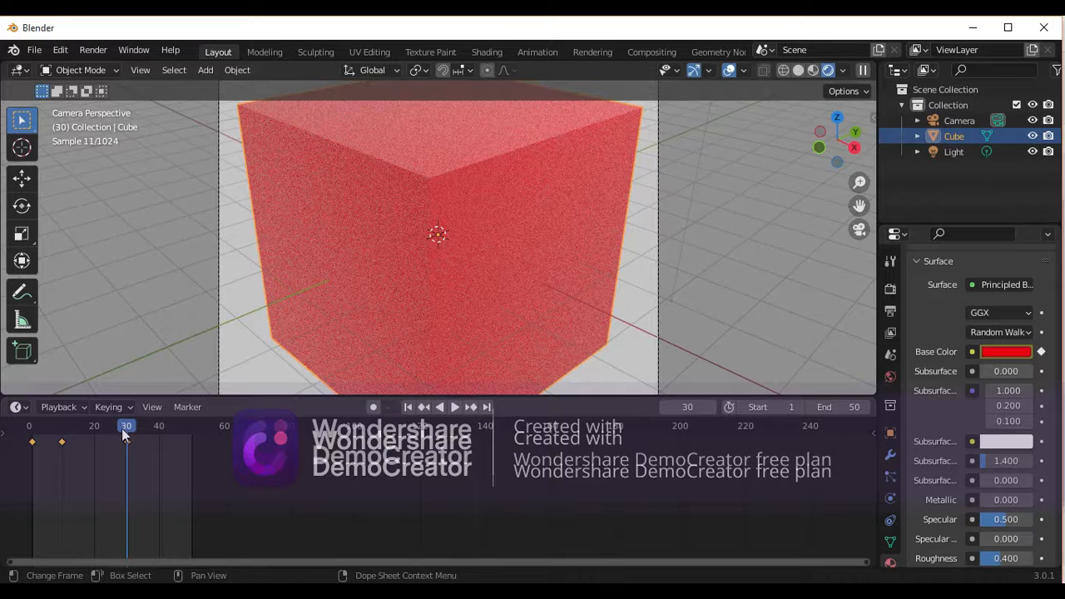
Step: Keyframe a magenta base color for the cube at frame 50, and play the animation to preview the color changes
left_click_drag(126, 428, 193, 439)
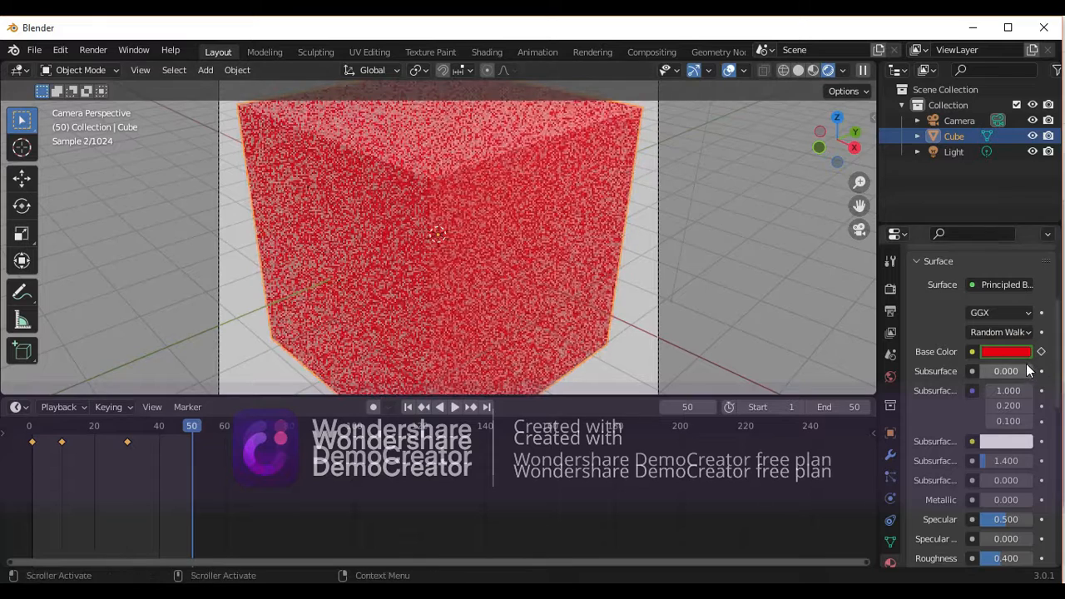
left_click(1015, 352)
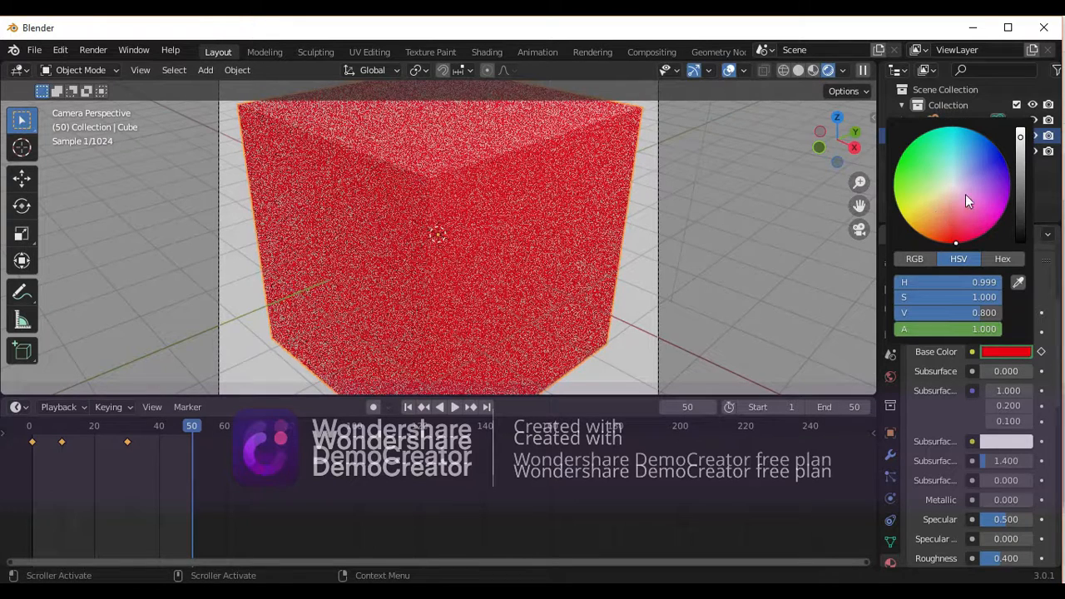
left_click_drag(965, 195, 1000, 214)
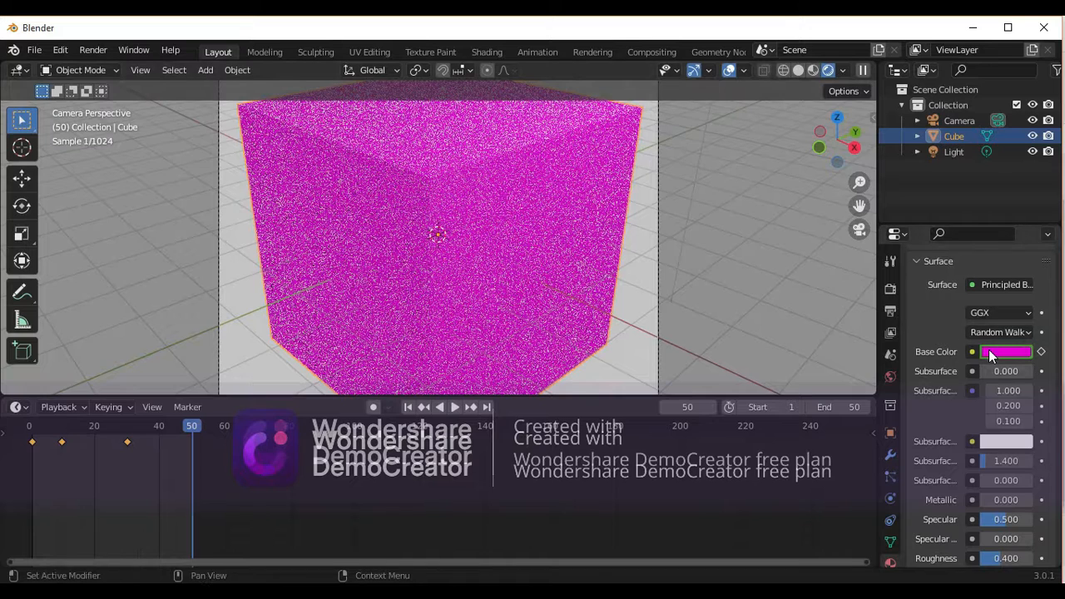
key("i")
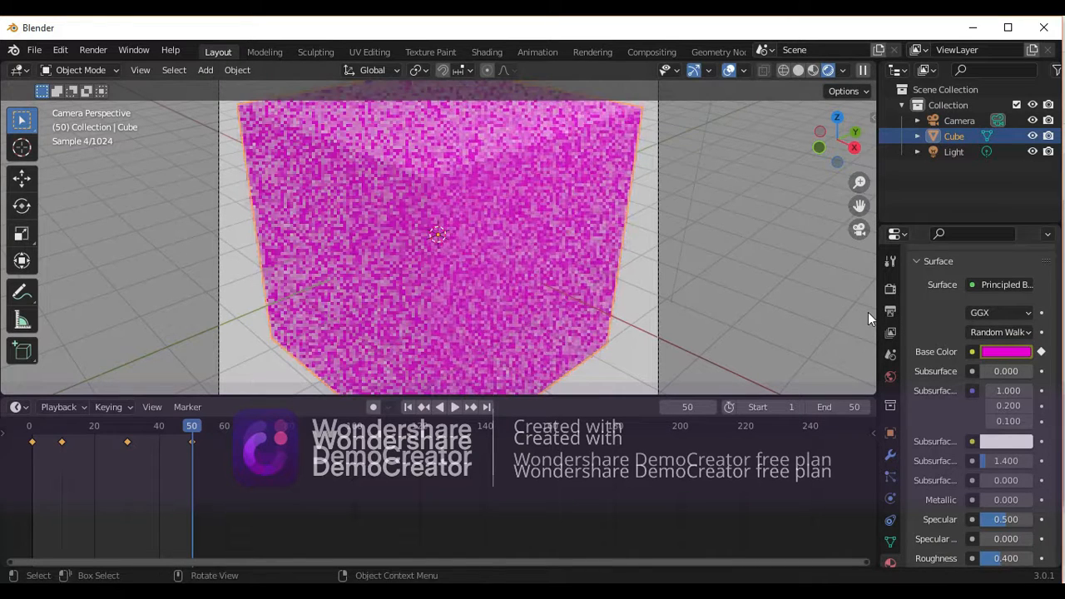
key("space")
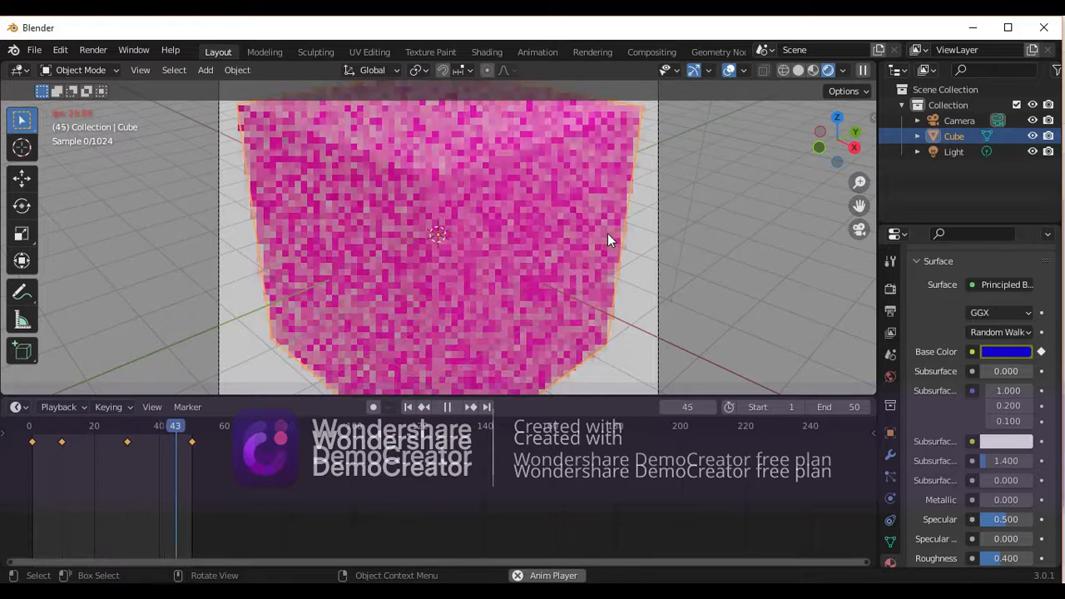
key("space")
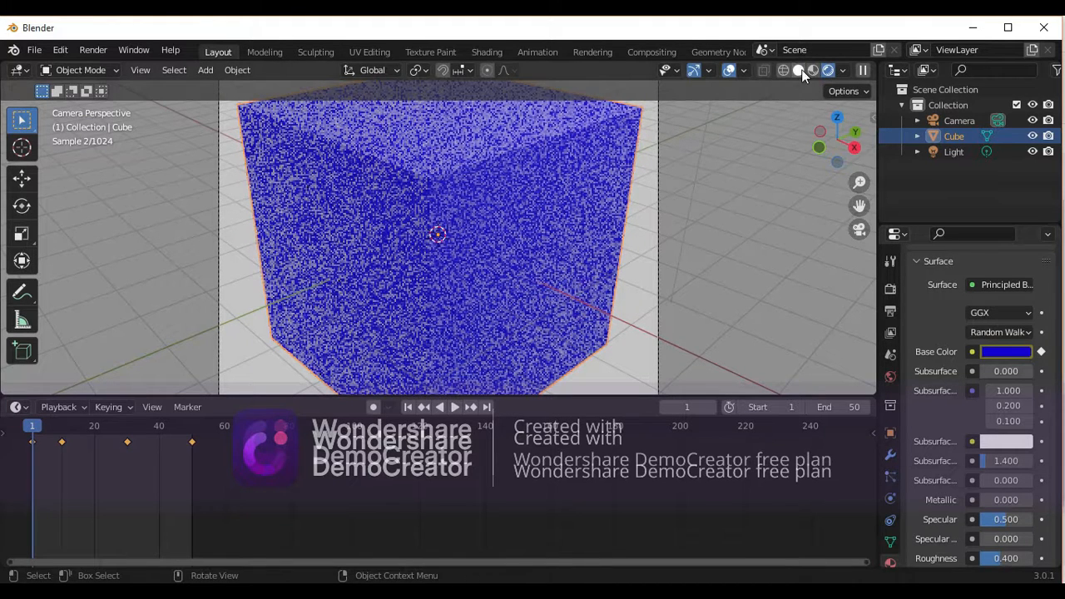
Step: Hide the overlays in the 3D viewport and switch it to solid shading
scroll(655, 116, "down", 4)
scroll(654, 116, "up", 4)
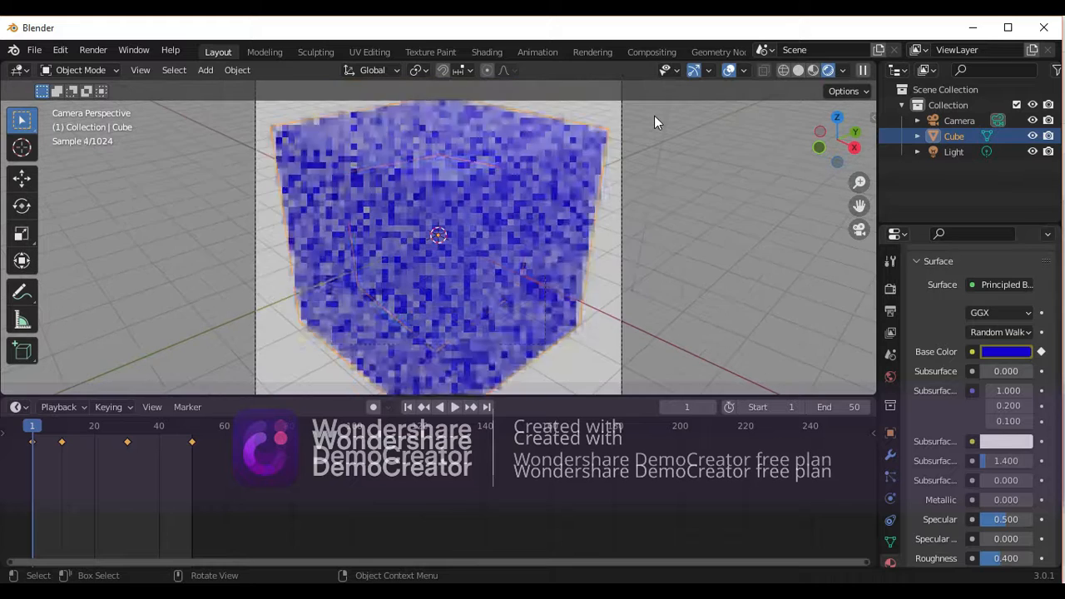
scroll(654, 116, "down", 4)
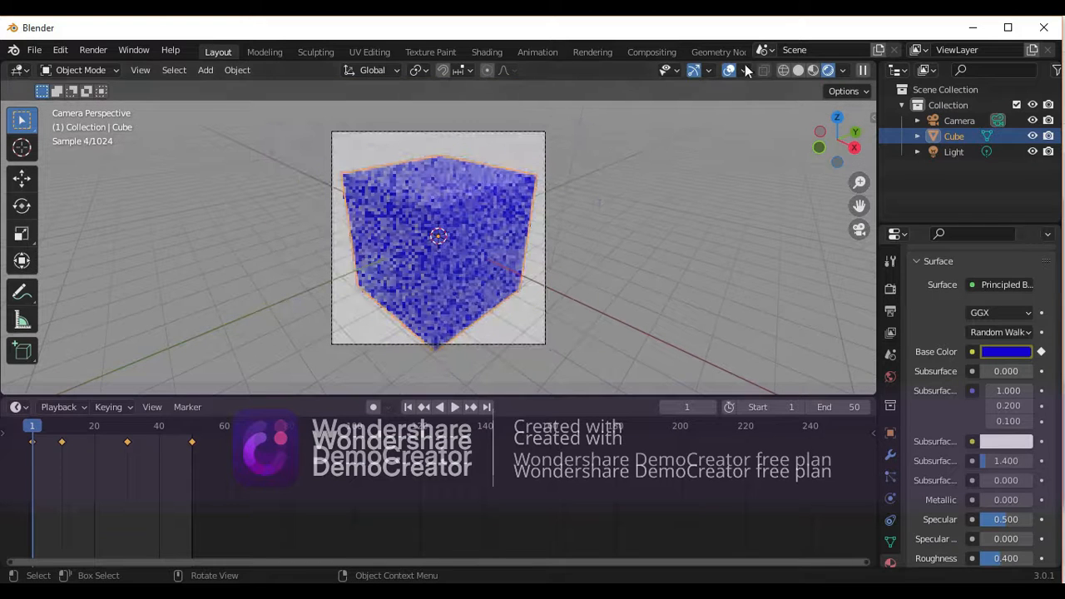
left_click(731, 70)
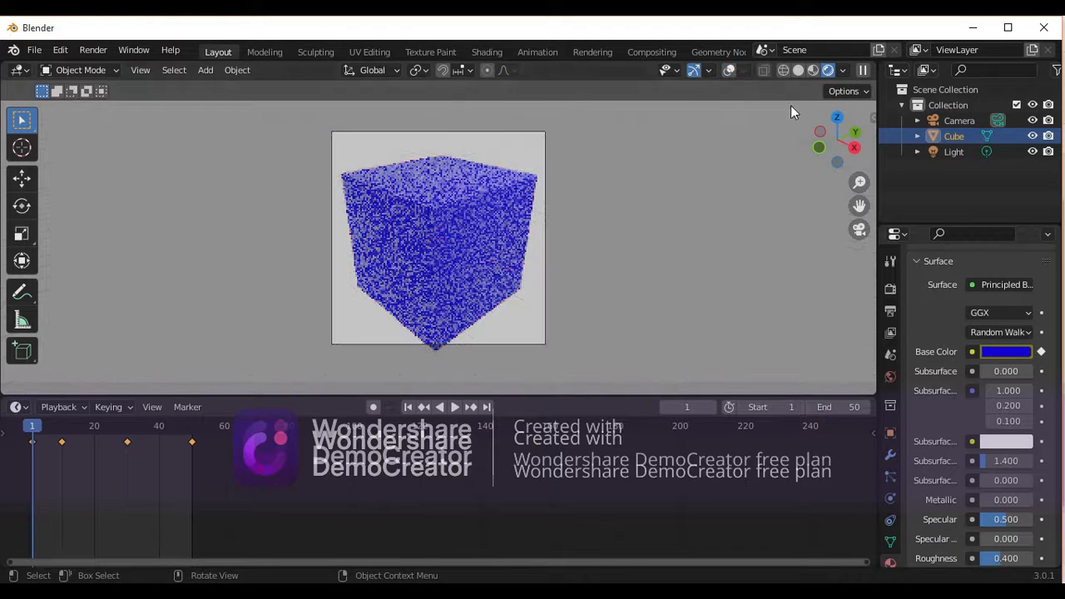
scroll(795, 103, "up", 2)
left_click(798, 71)
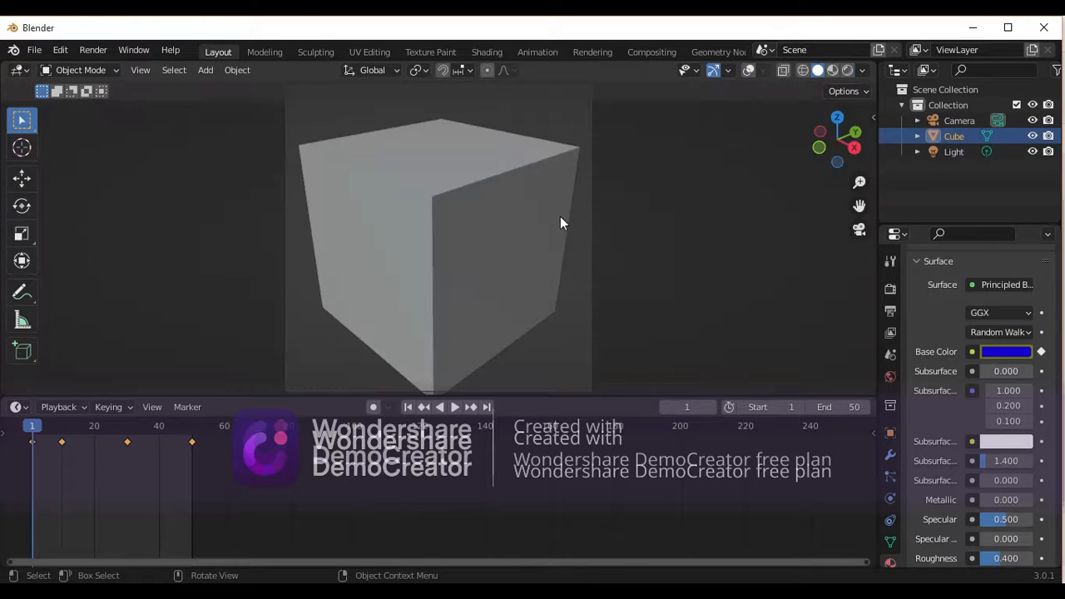
Step: Set the frame range's start frame to 0 in the output properties
left_click(92, 57)
left_click(891, 312)
scroll(1001, 321, "up", 3)
scroll(1001, 316, "down", 2)
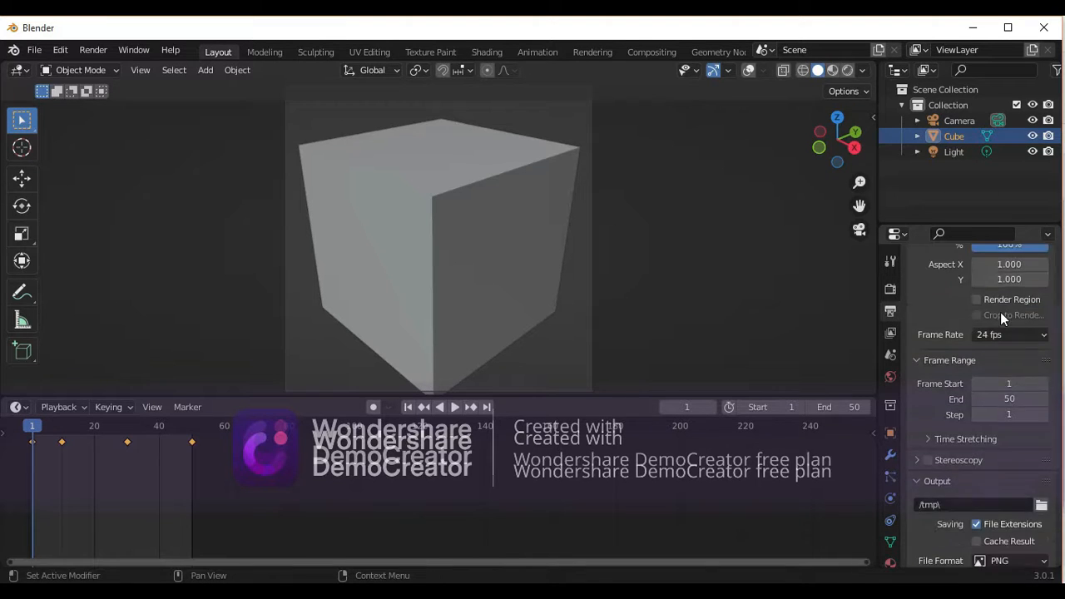
scroll(1000, 312, "up", 3)
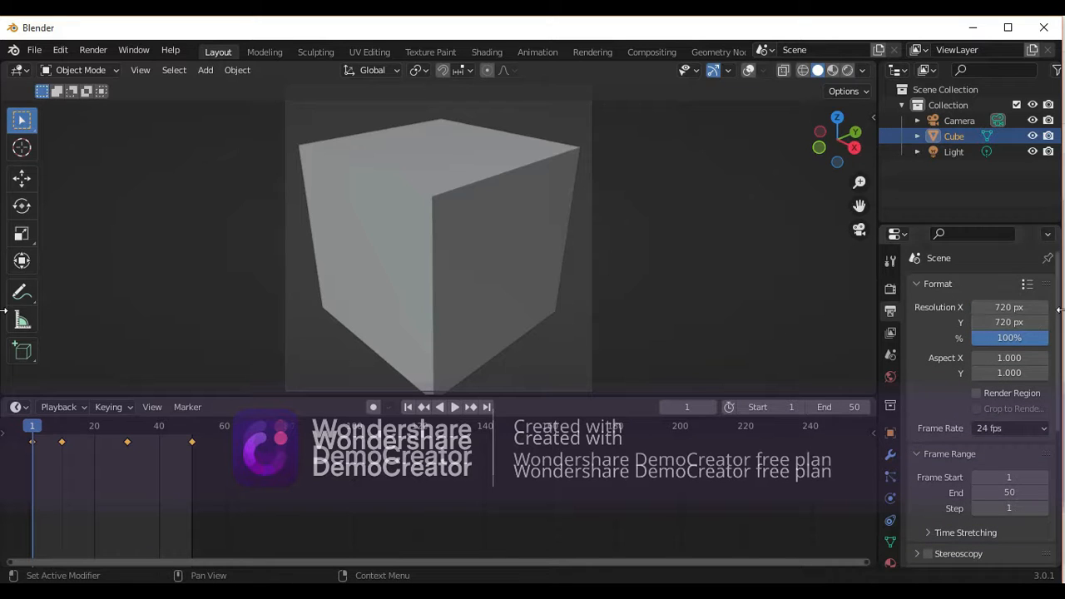
scroll(986, 358, "down", 5)
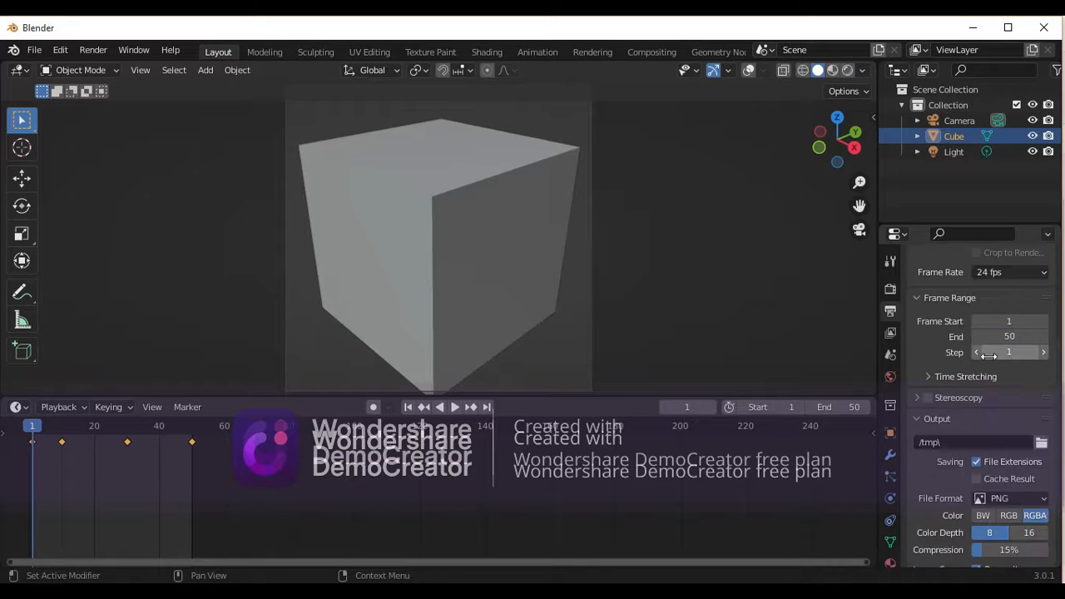
left_click(1020, 323)
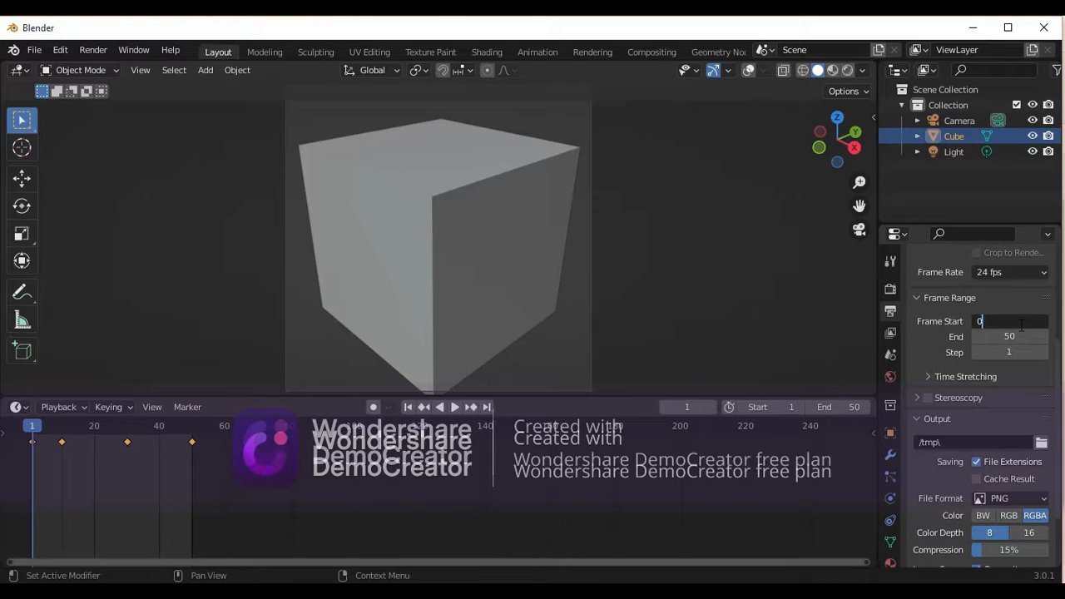
key("Return")
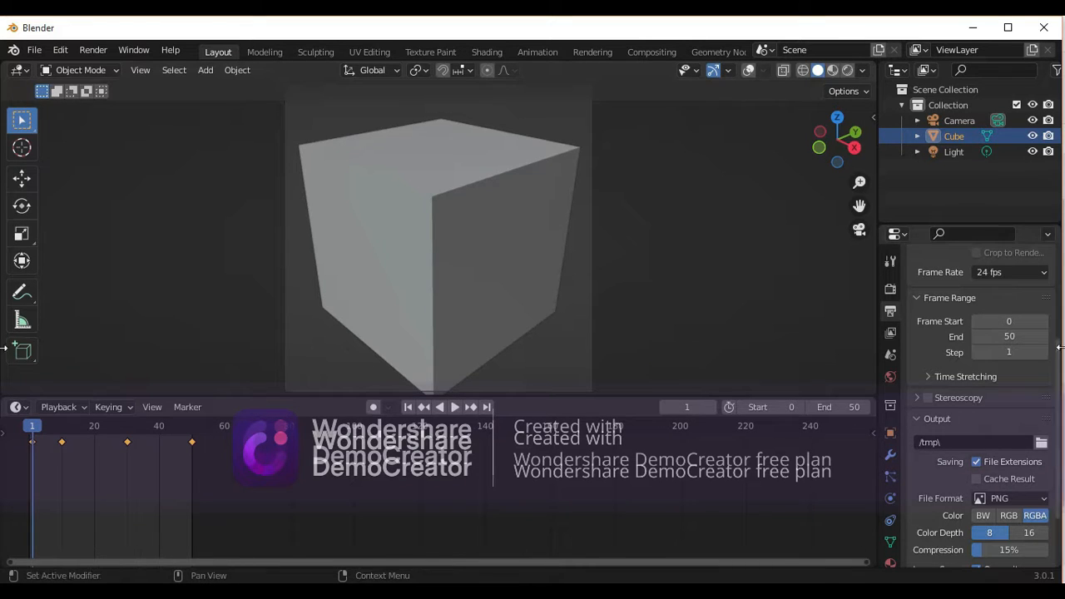
Step: Try a Time Stretching Old value of 50, play the animation to test it, and return to frame 0
left_click(954, 377)
scroll(968, 347, "down", 4)
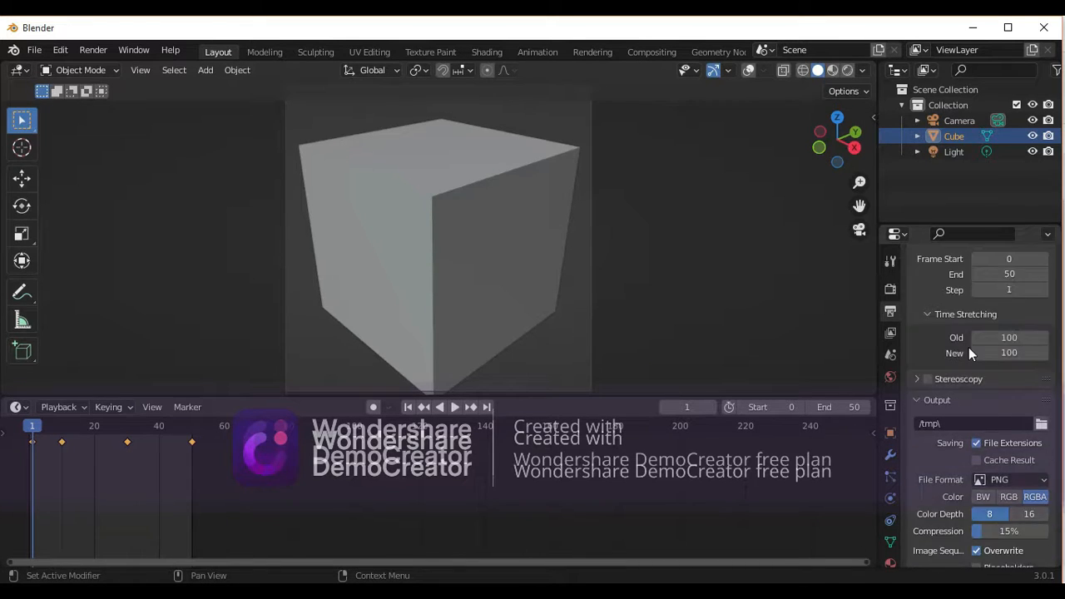
scroll(968, 347, "up", 3)
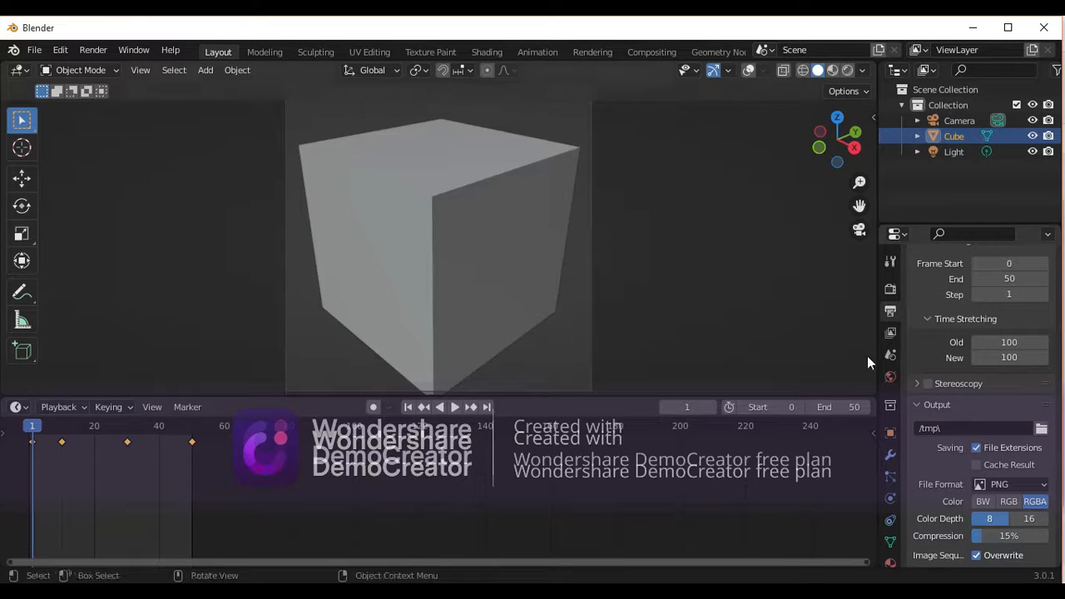
left_click(1011, 343)
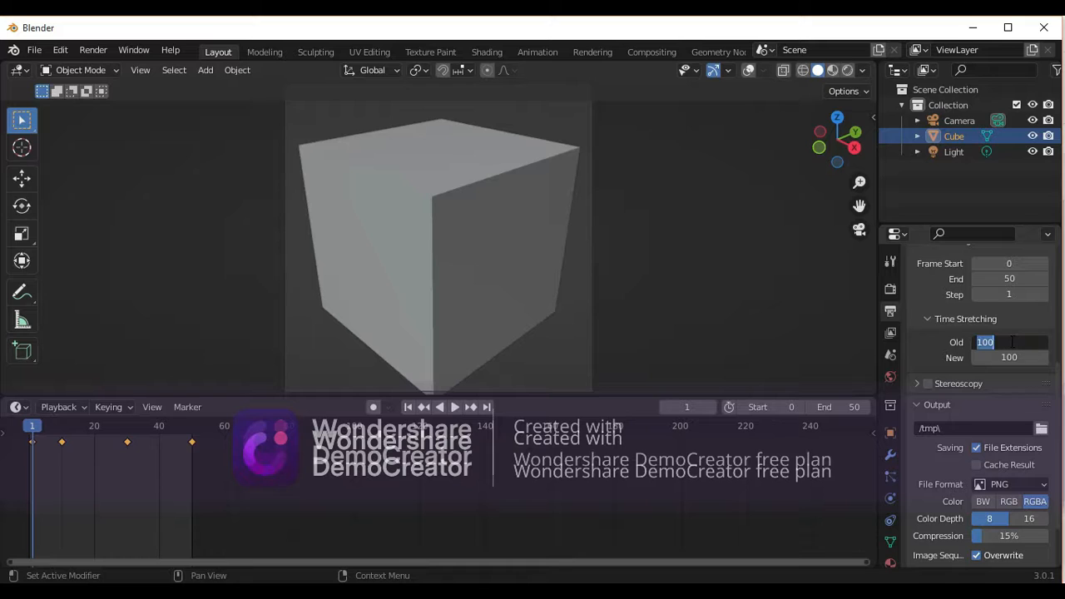
type("50")
key("Return")
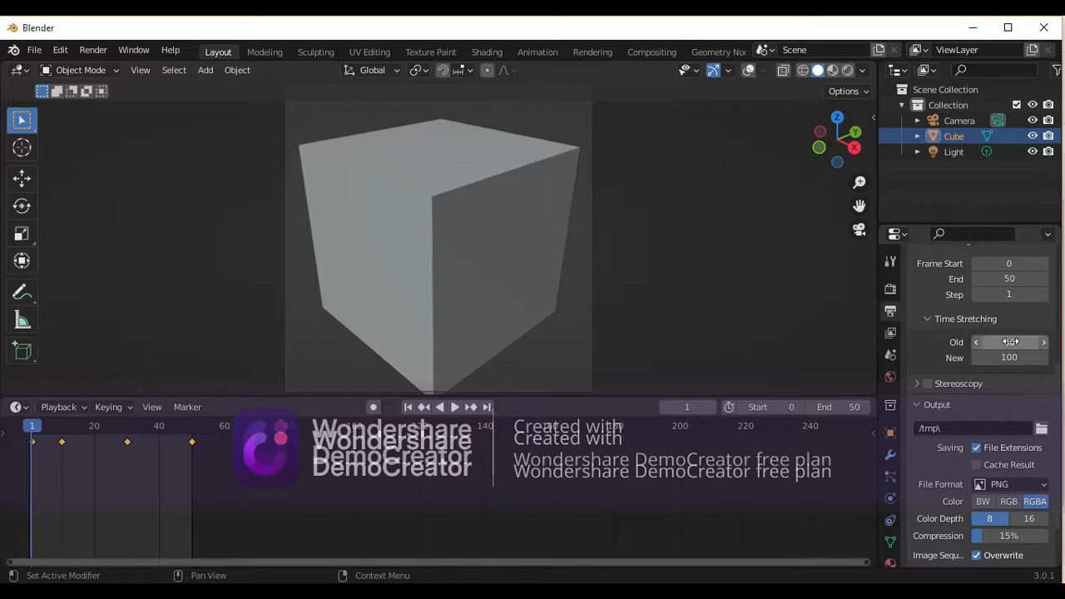
key("space")
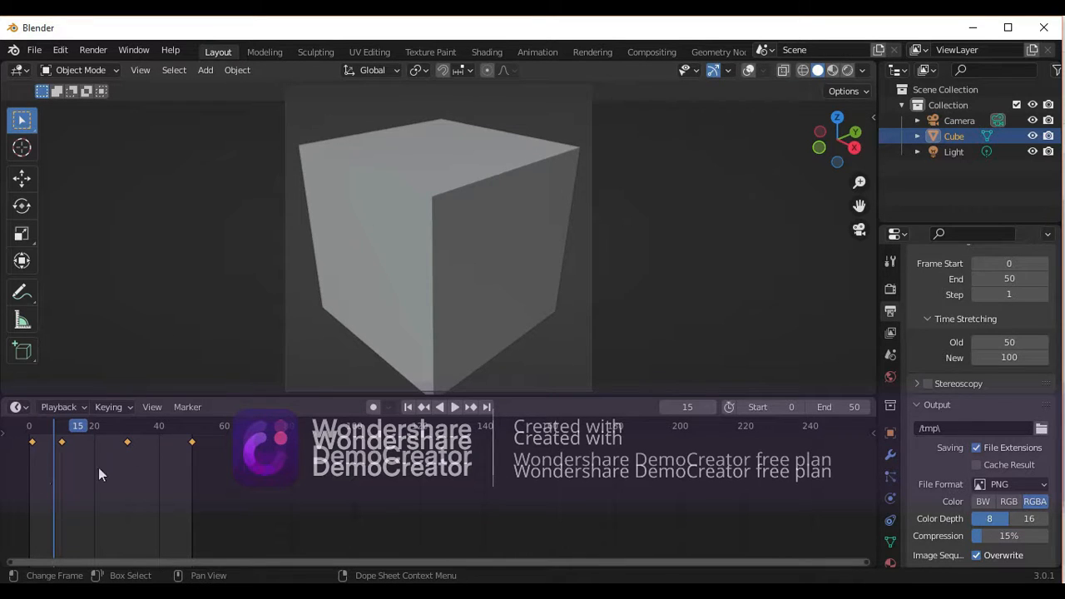
key("shift+Left")
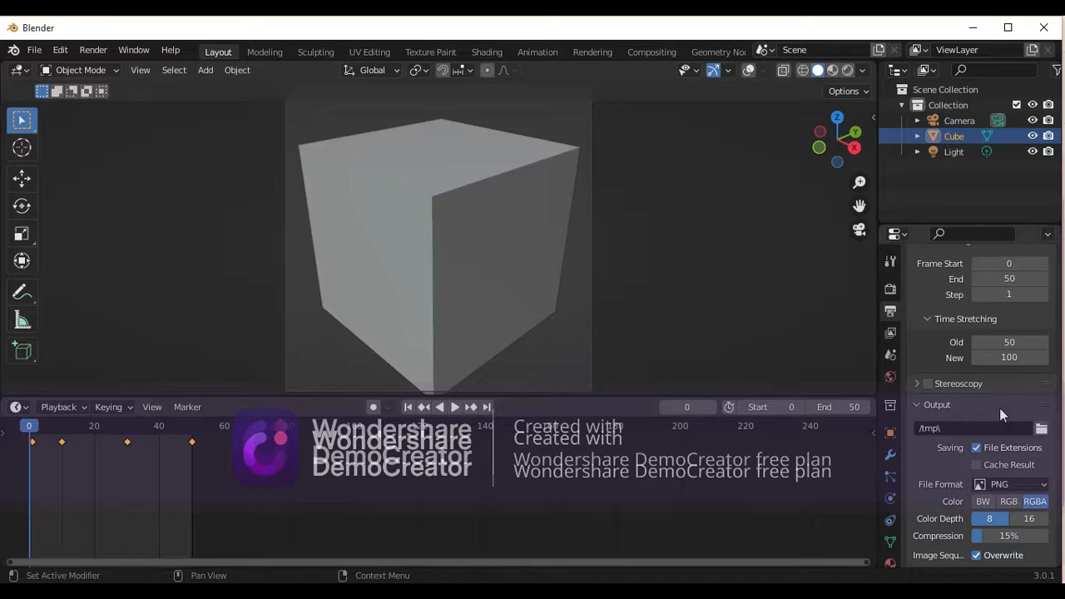
Step: Set the Time Stretching Old value back to 100
left_click(1010, 342)
type("100")
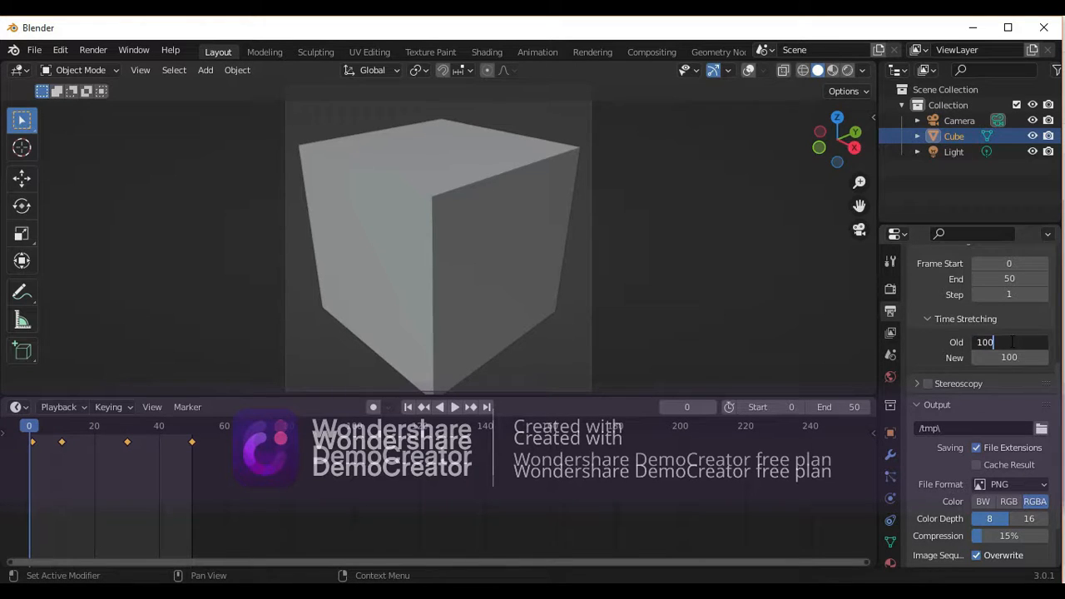
key("Return")
scroll(1011, 341, "down", 2)
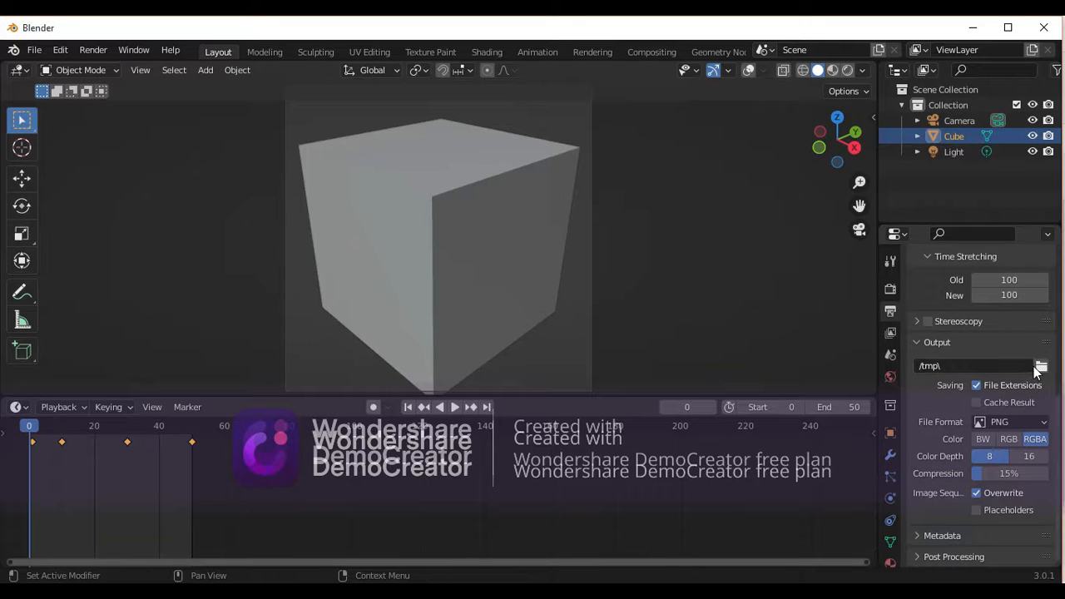
Step: Set the render output path to the Desktop folder "folder for the new animes" with the file name "COLOR CHANGER"
left_click(1040, 367)
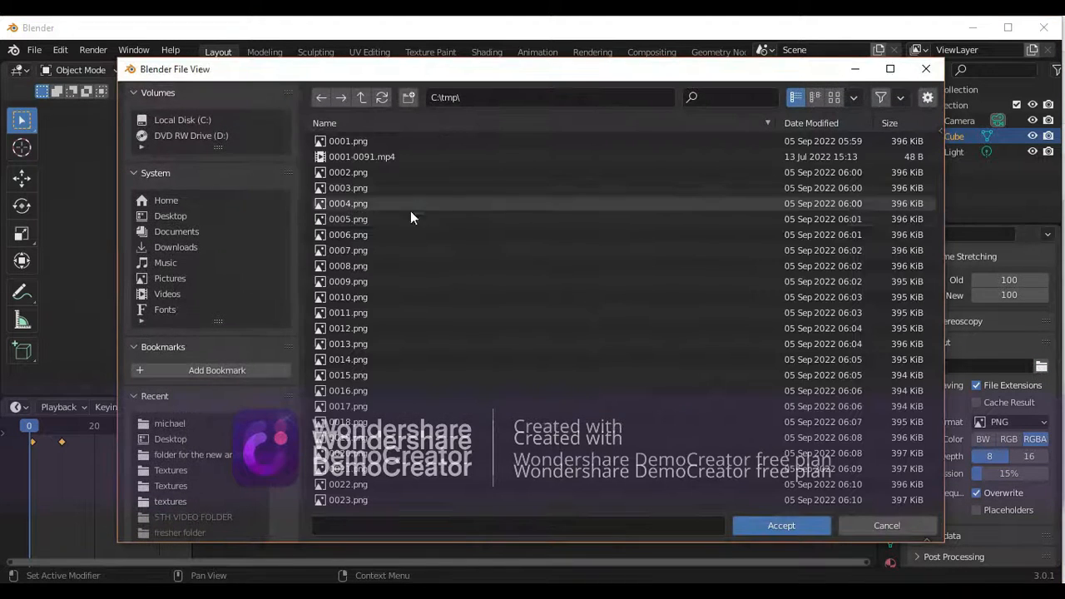
left_click(188, 215)
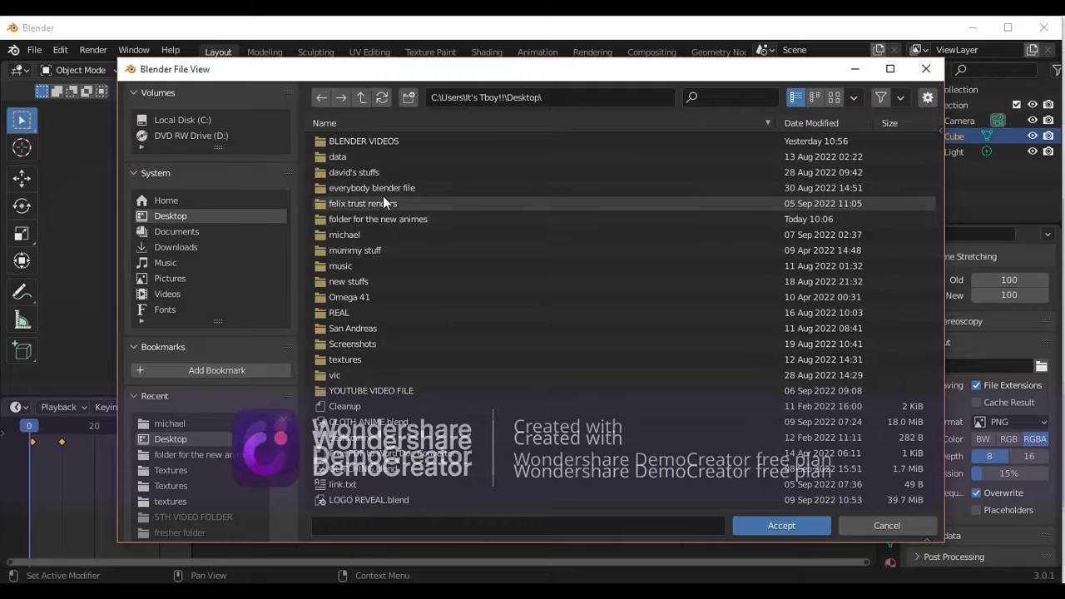
double_click(389, 213)
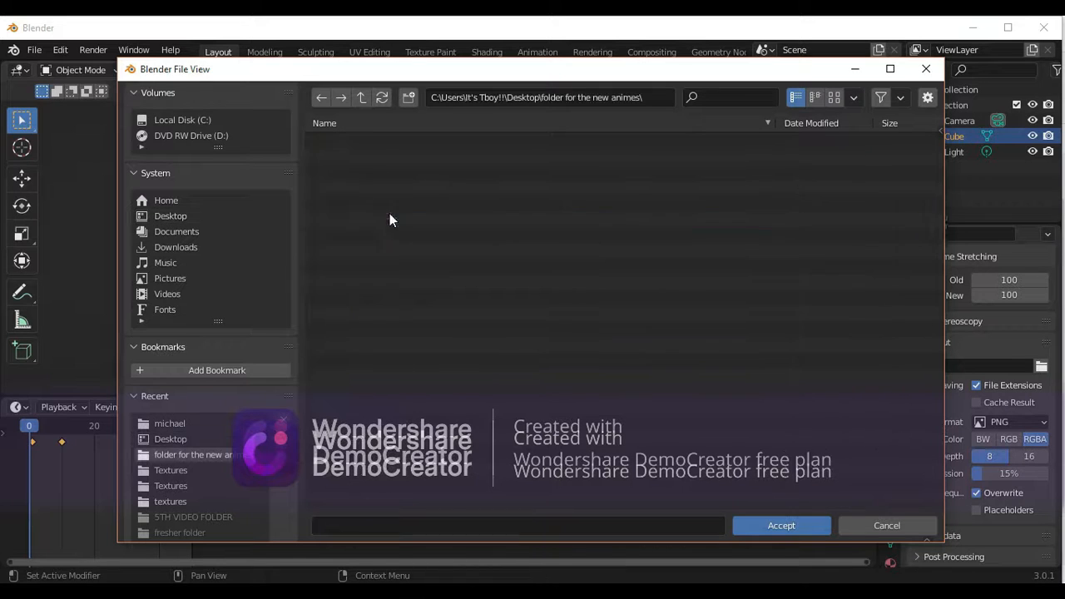
left_click(510, 517)
type("COLOR")
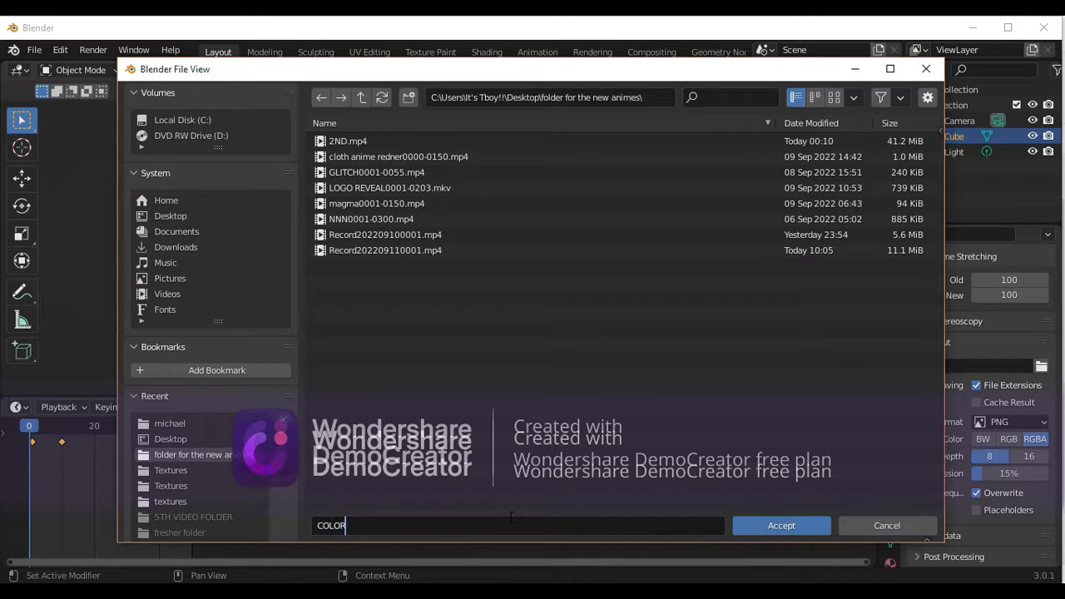
type(" CHANGER")
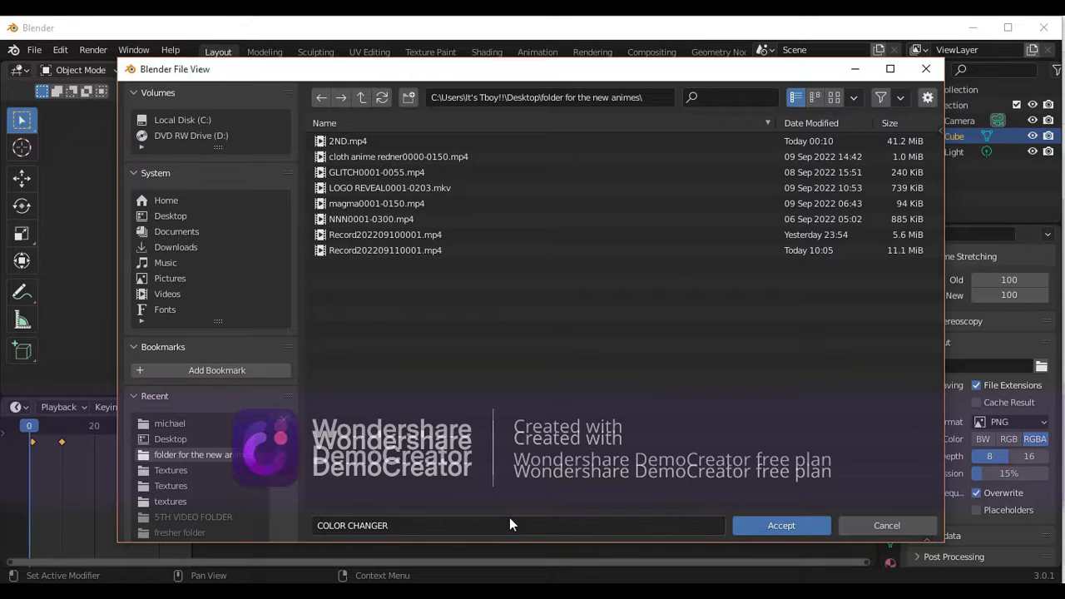
key("Return")
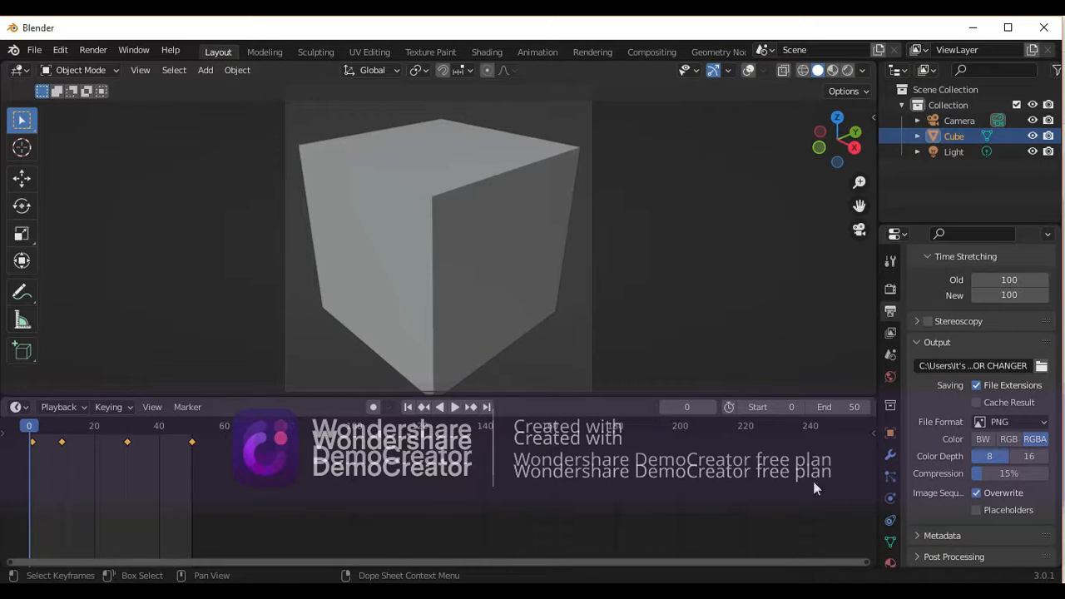
Step: Set the output file format to FFmpeg Video
left_click(1032, 423)
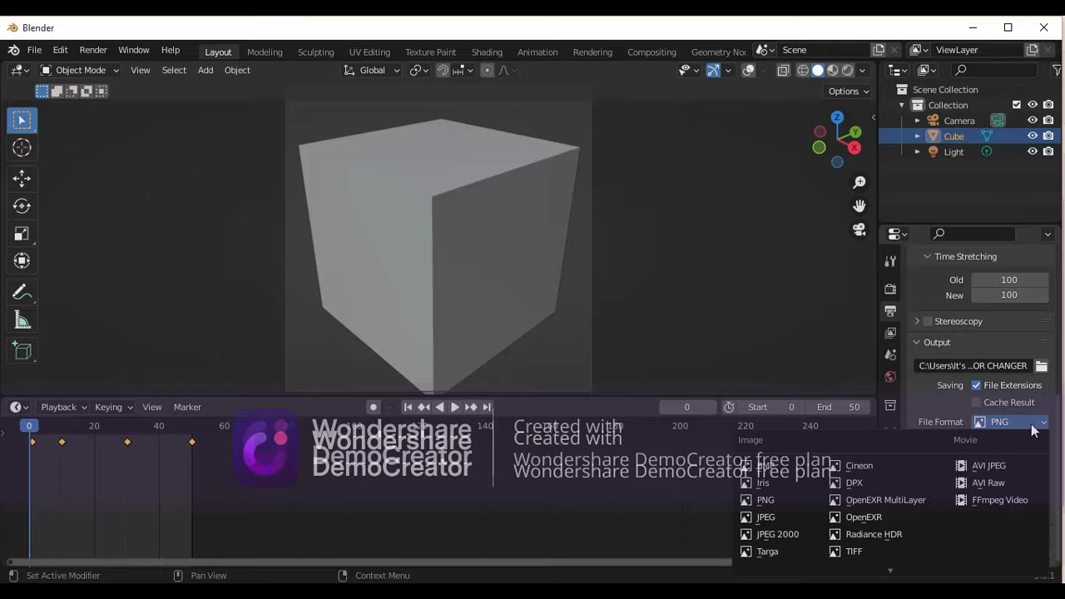
left_click(1010, 492)
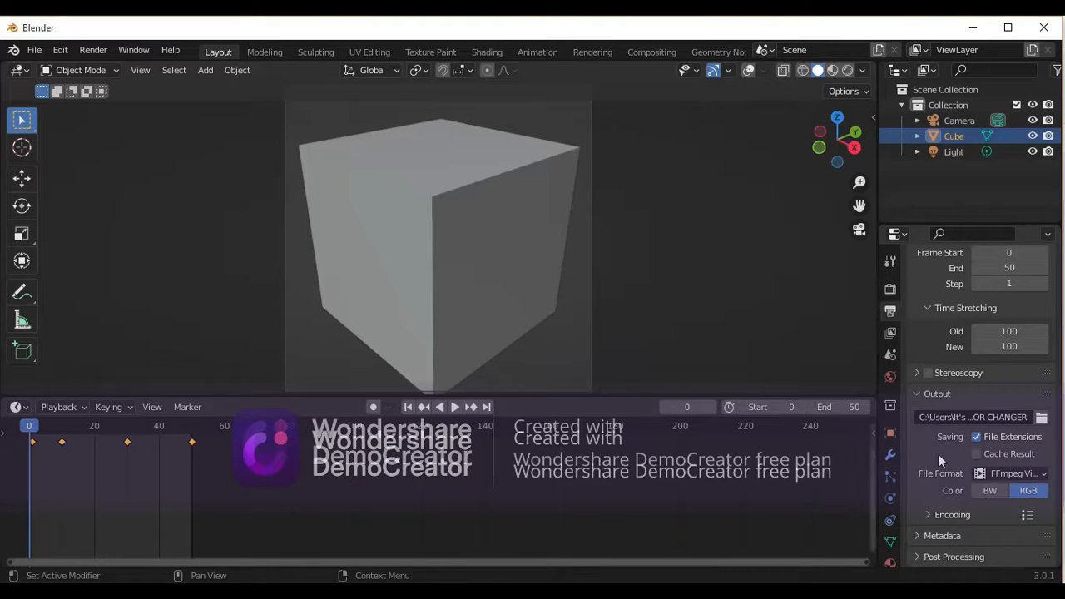
left_click(1022, 474)
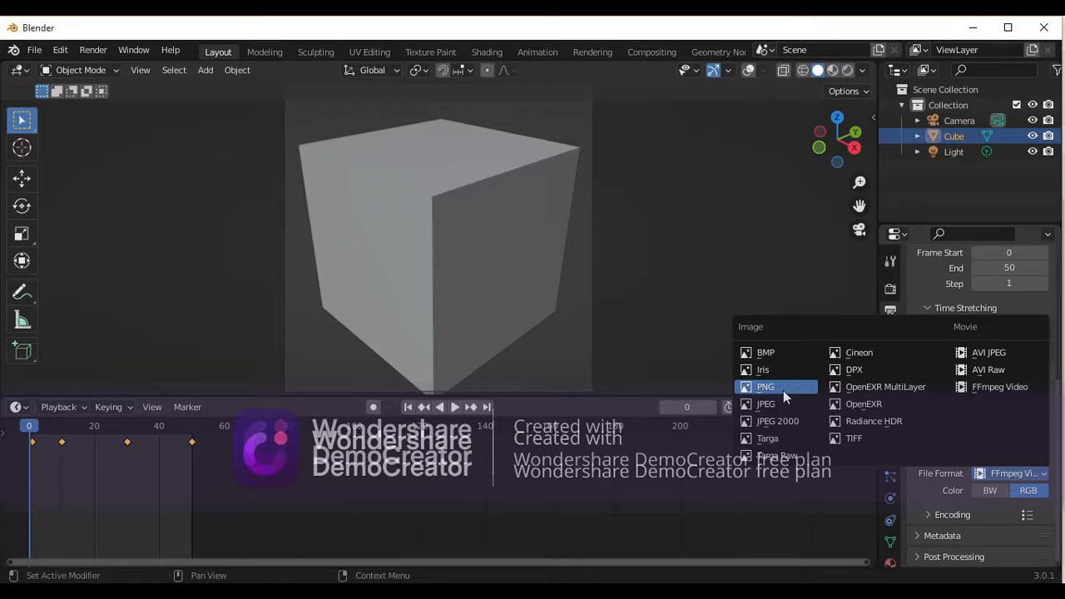
left_click(996, 388)
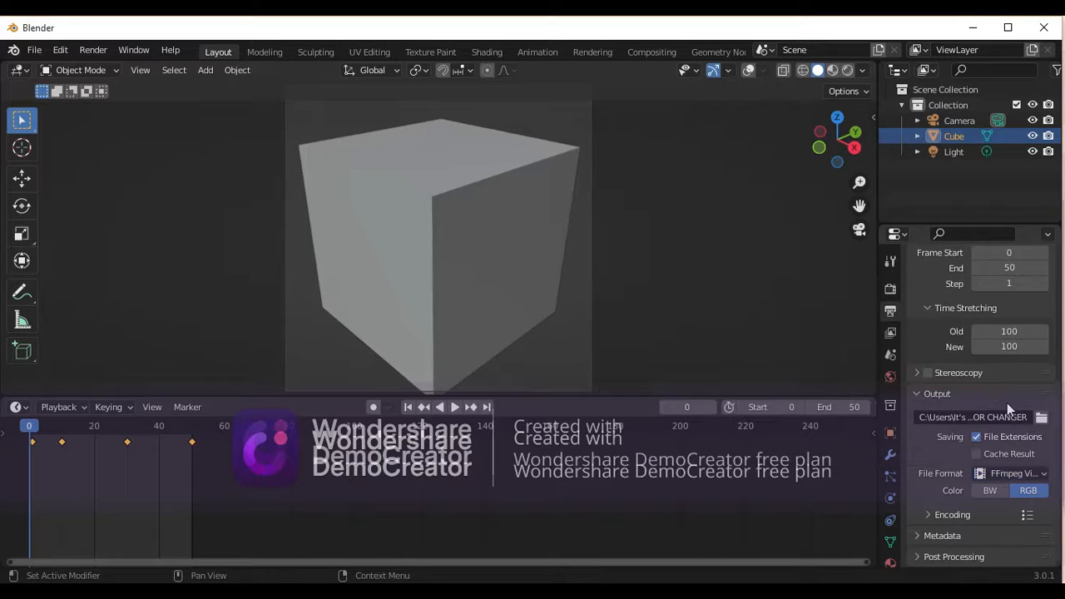
Step: Expand the encoding settings and set the video container to MPEG-4
left_click(979, 515)
scroll(990, 402, "down", 5)
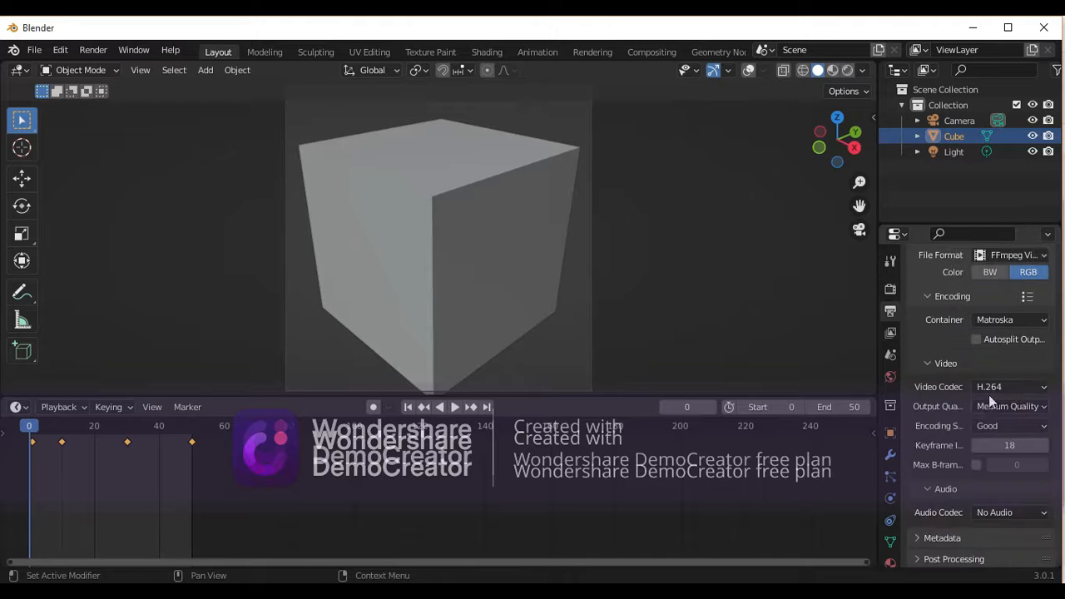
left_click(990, 319)
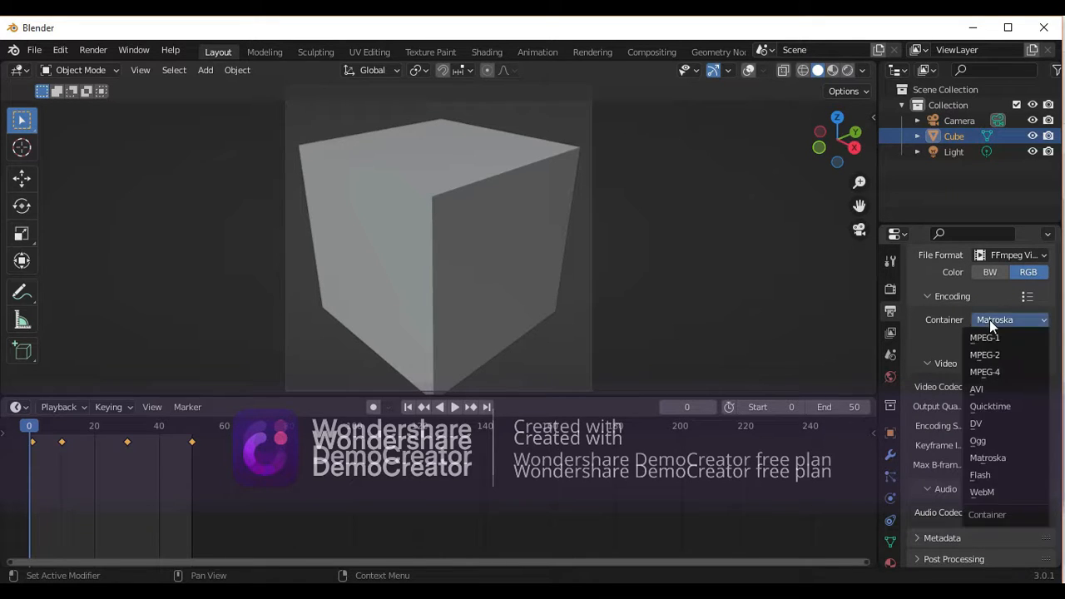
left_click(994, 372)
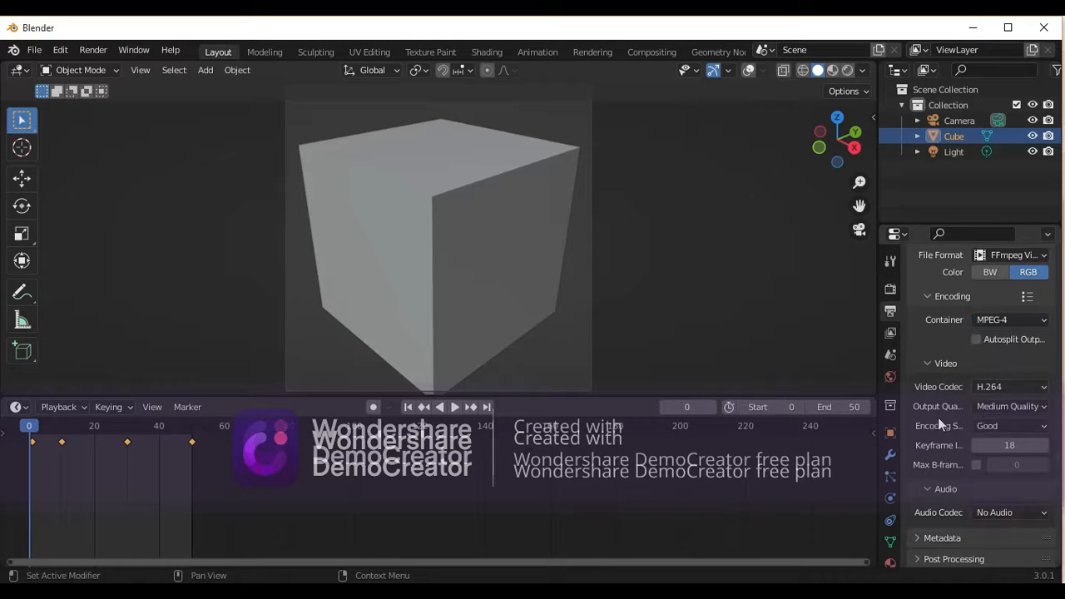
Step: Set the video encoding's output quality to High Quality
left_click(1015, 405)
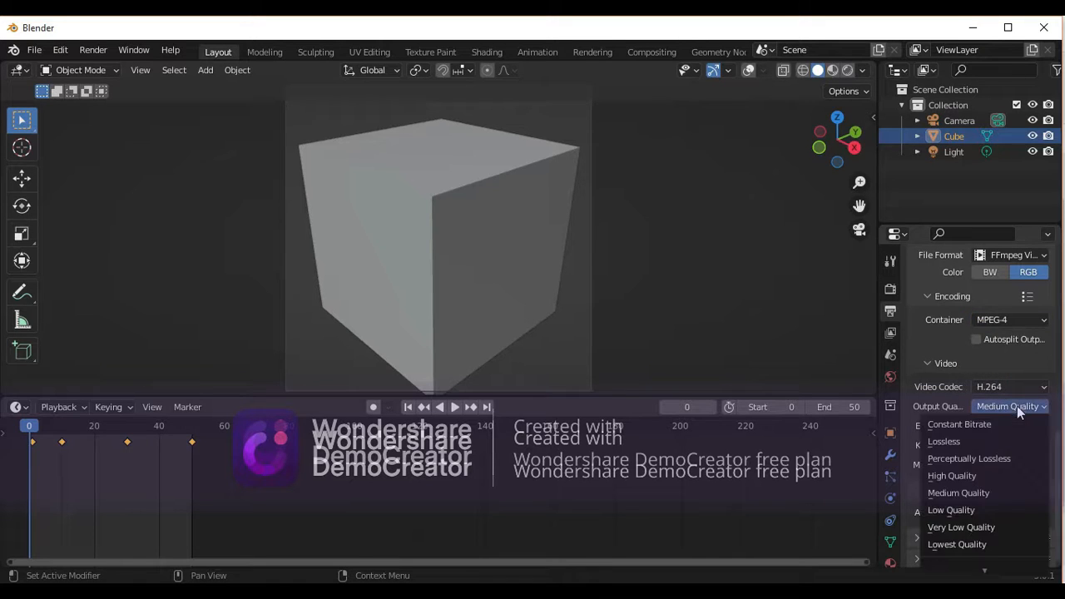
left_click(1001, 471)
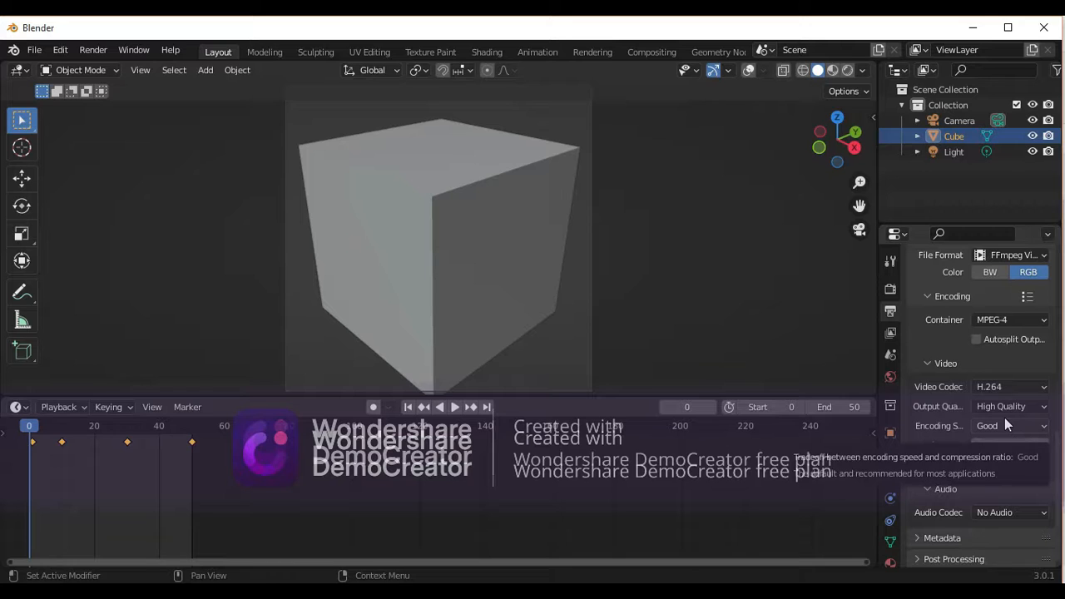
left_click(1008, 406)
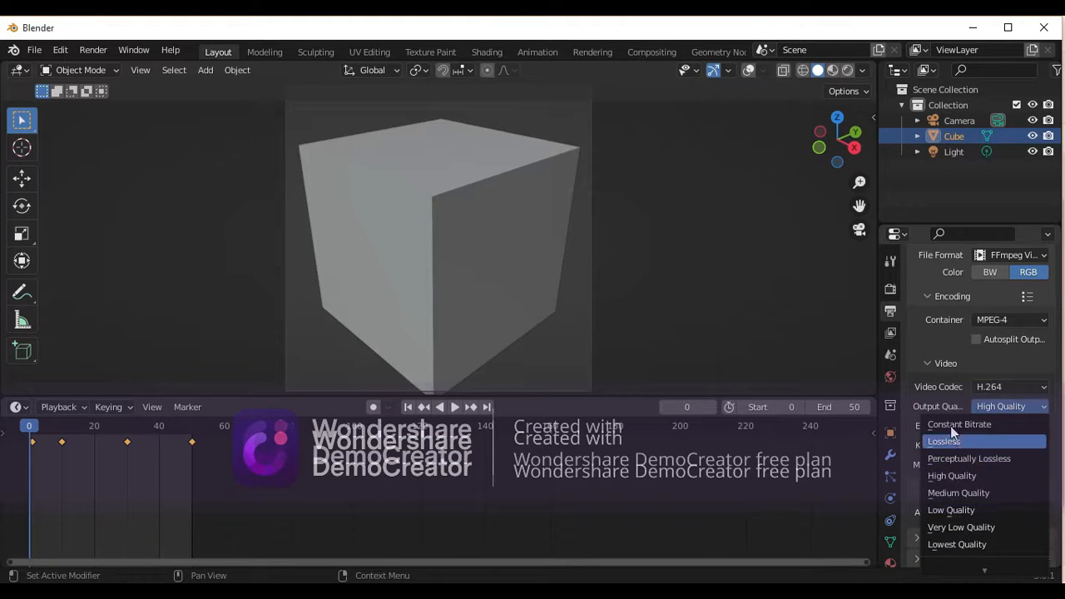
left_click(969, 479)
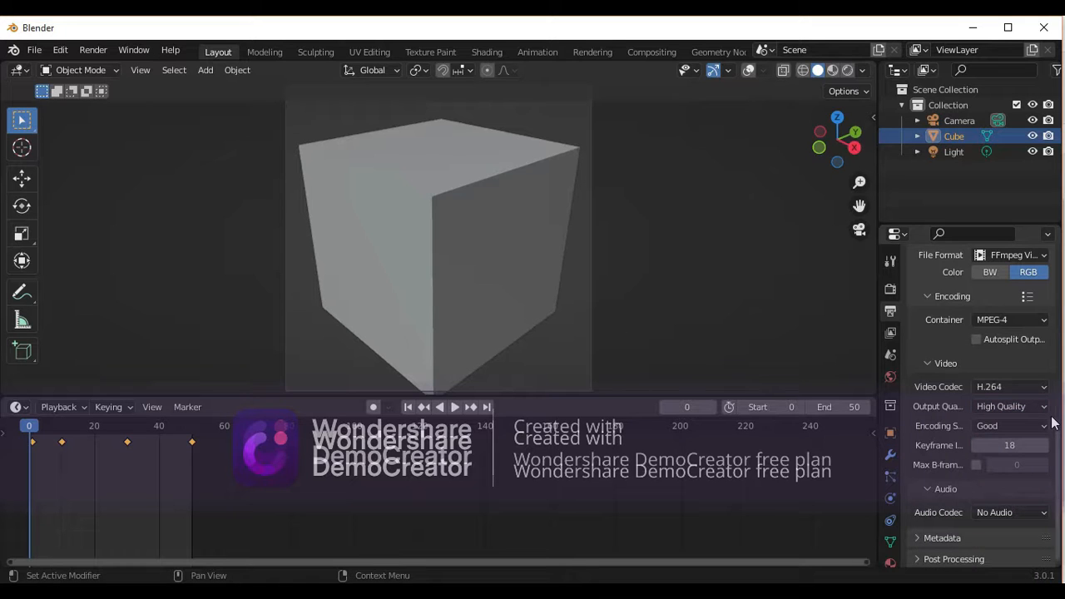
Step: Review the output properties from the encoding settings up to the resolution, and start rendering the animation
scroll(998, 409, "up", 5)
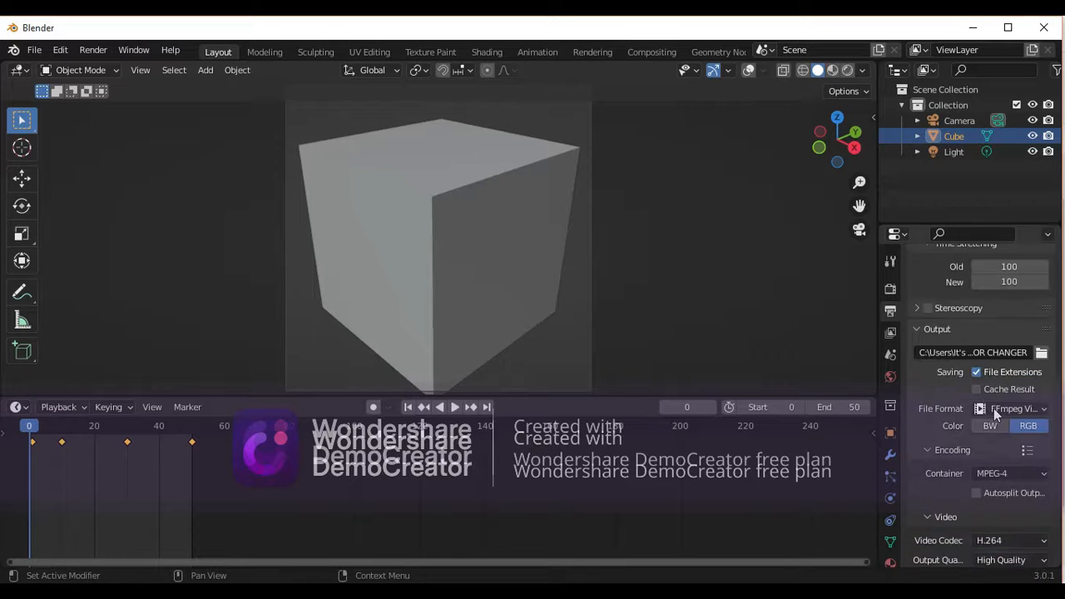
scroll(993, 408, "up", 8)
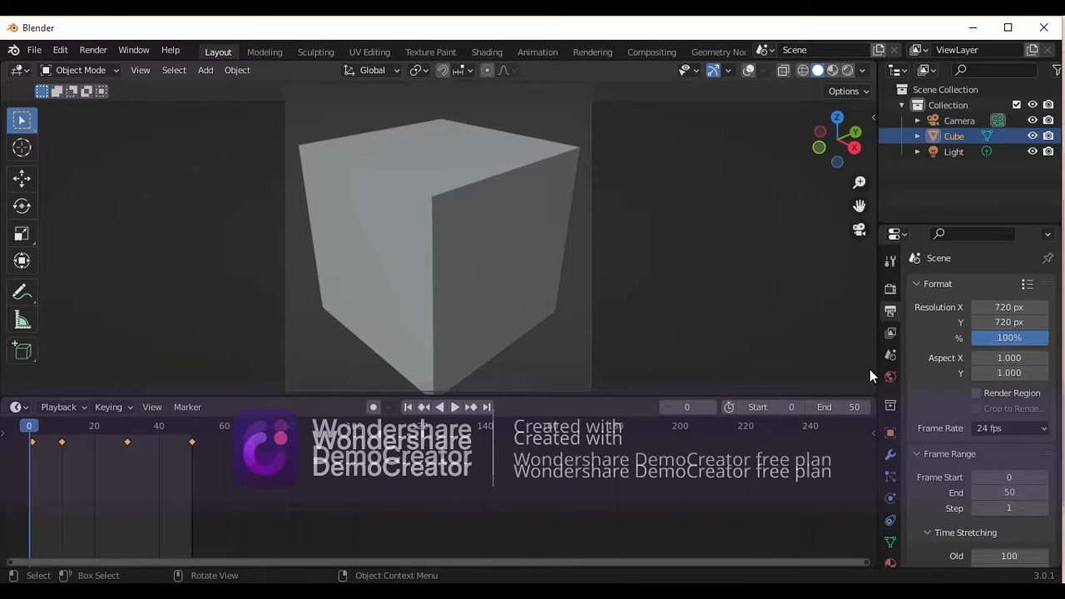
left_click(93, 49)
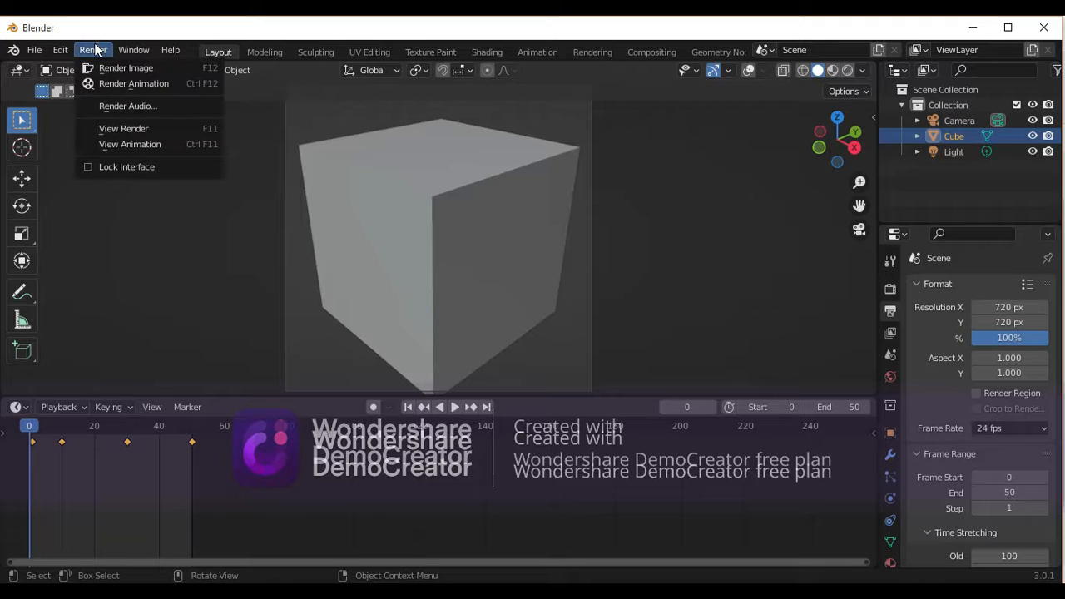